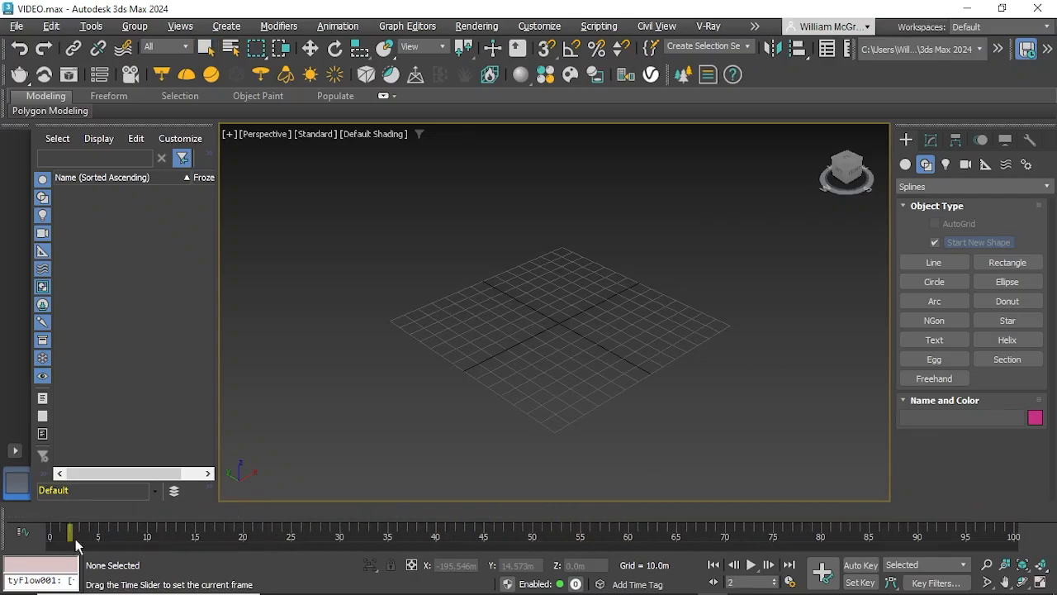
Step: Set the animation's frame count to 300 in the time configuration and try scrubbing the timeline
left_click(791, 584)
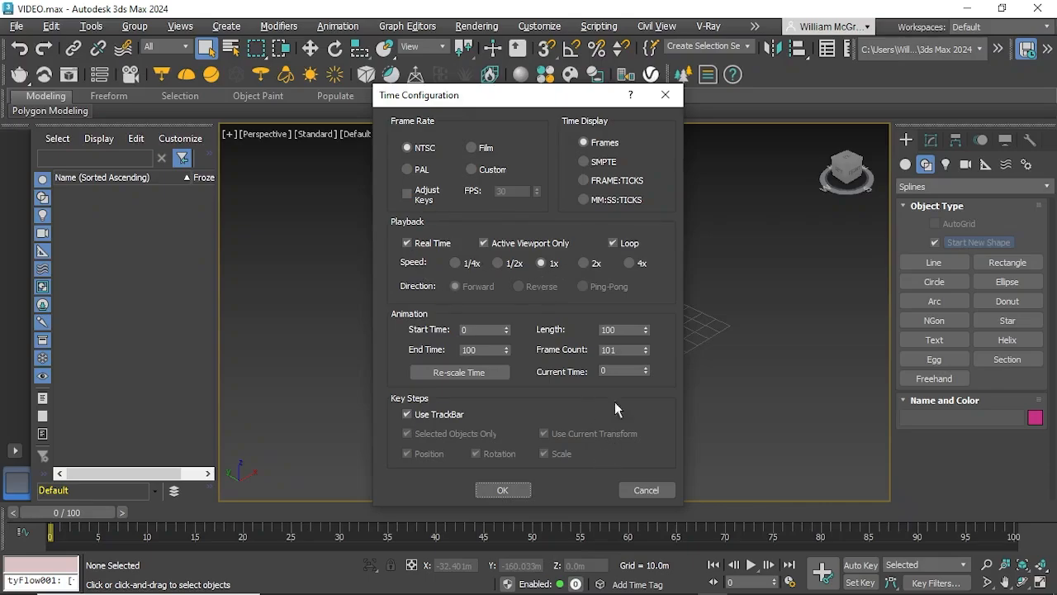
double_click(630, 350)
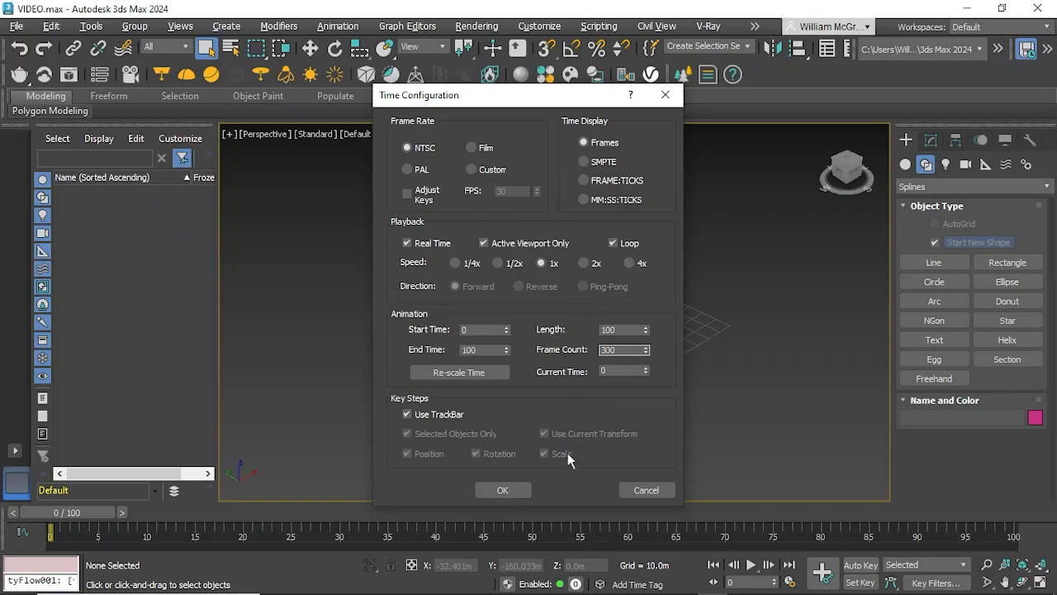
left_click(513, 492)
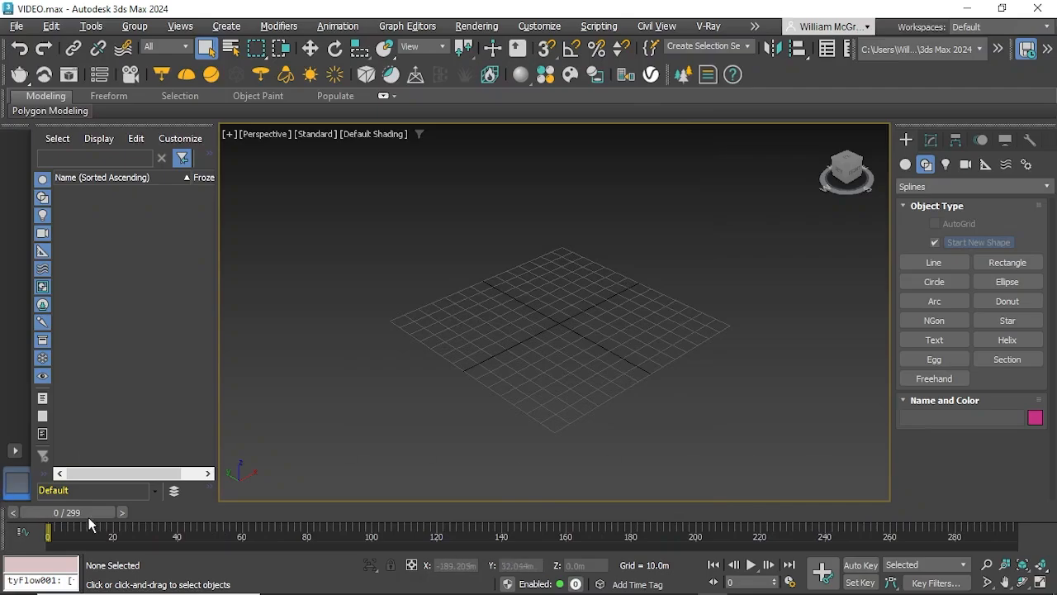
left_click_drag(91, 515, 79, 534)
Step: Create a sphere of about 18 m radius near the centre of the grid, ending with nothing selected
left_click(905, 164)
middle_click_drag(703, 325, 699, 341)
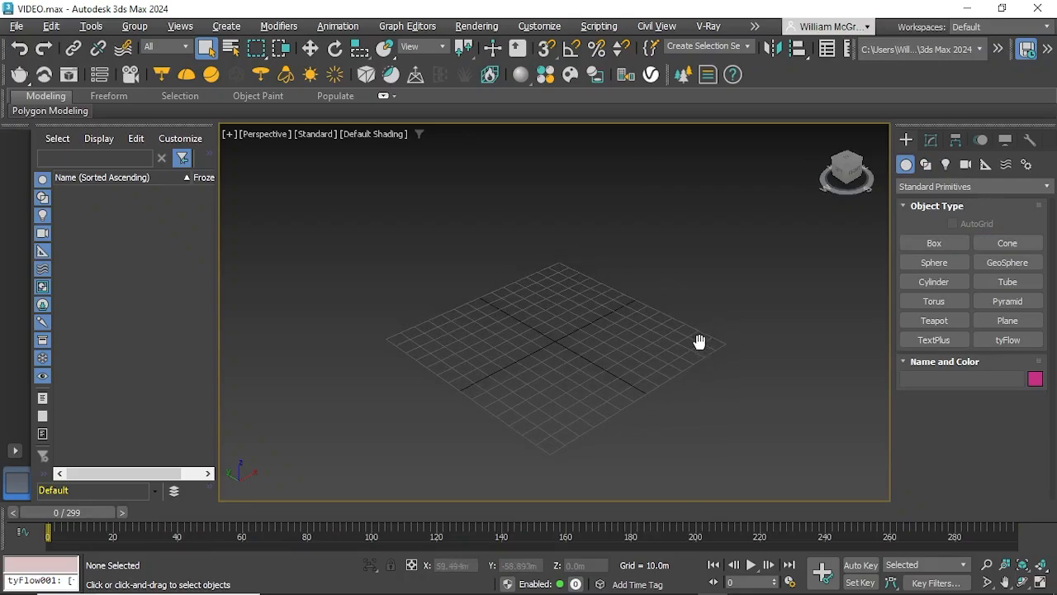
left_click(934, 263)
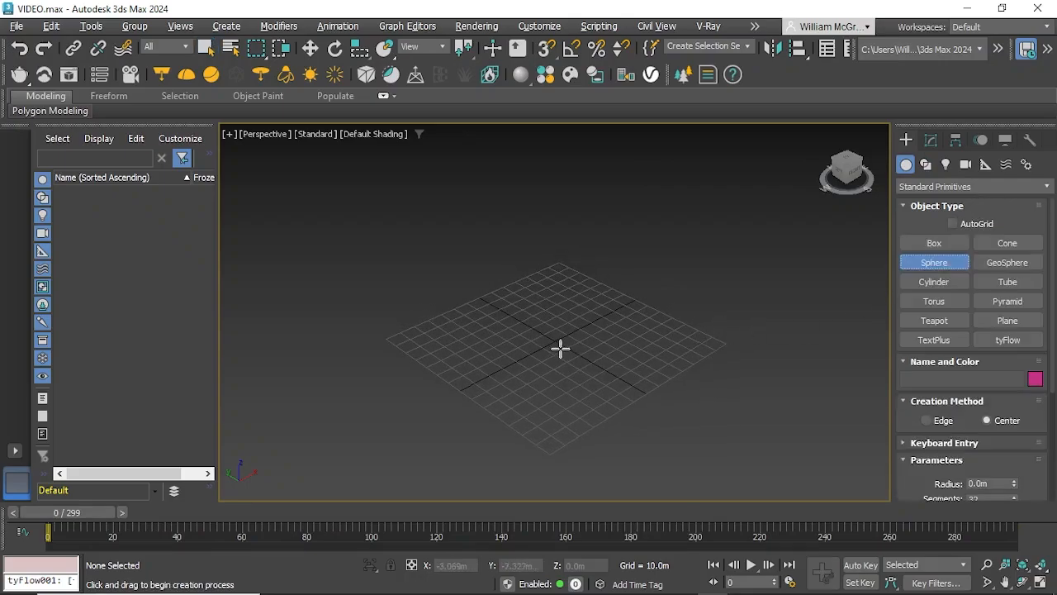
left_click_drag(563, 343, 543, 329)
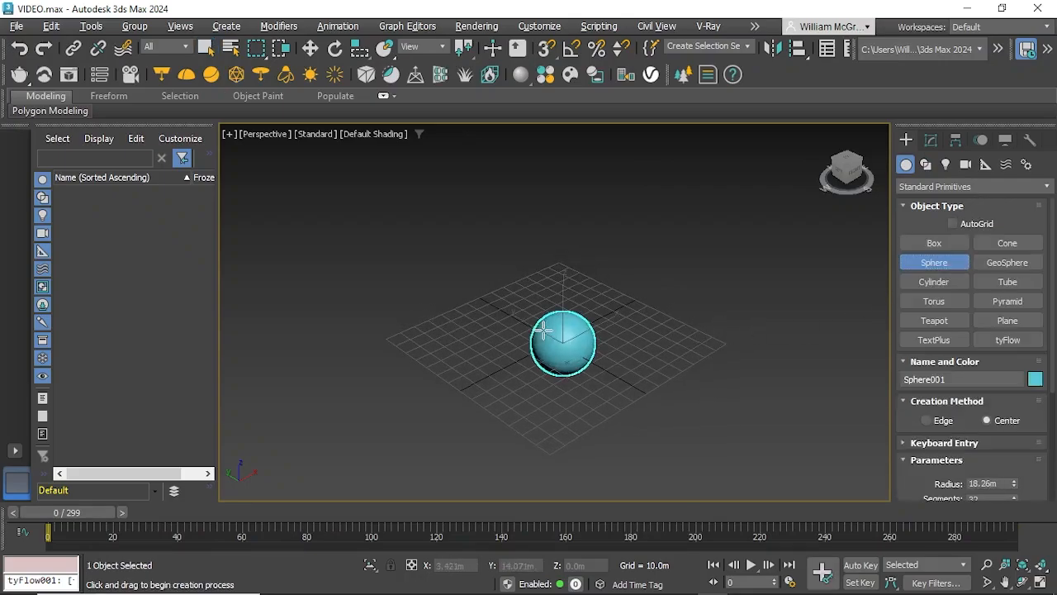
right_click(476, 281)
left_click(496, 303)
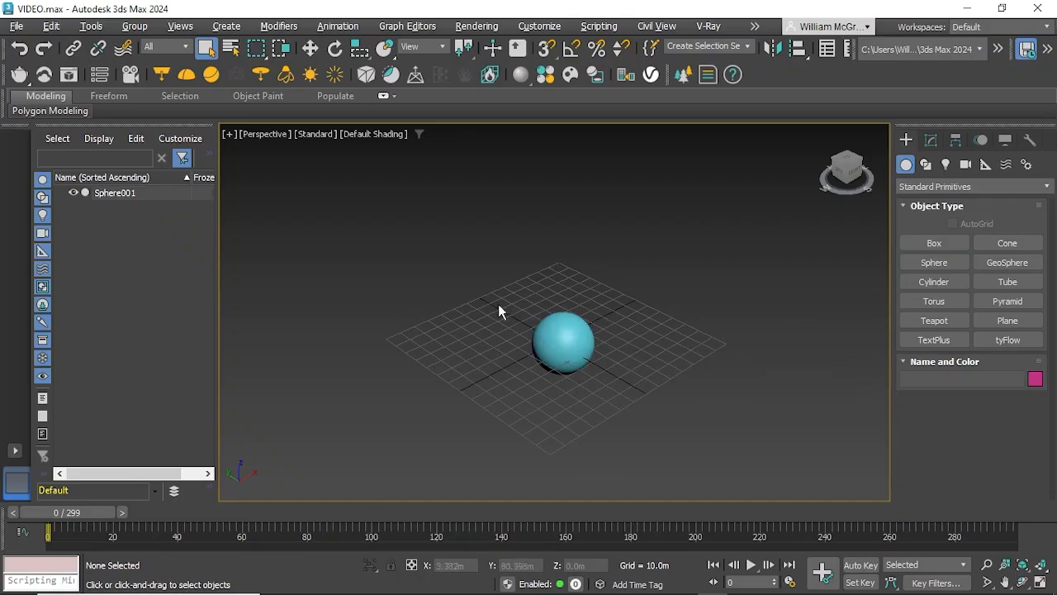
Step: Move the sphere straight up along the Z axis to a height of about 30 m
left_click(565, 351)
left_click(311, 50)
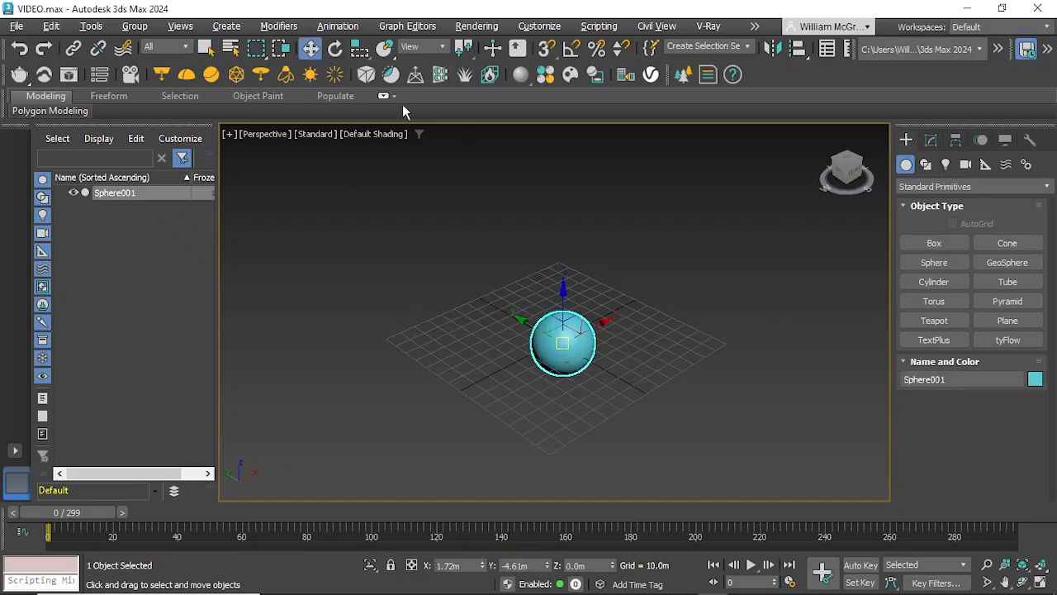
left_click_drag(561, 285, 566, 236)
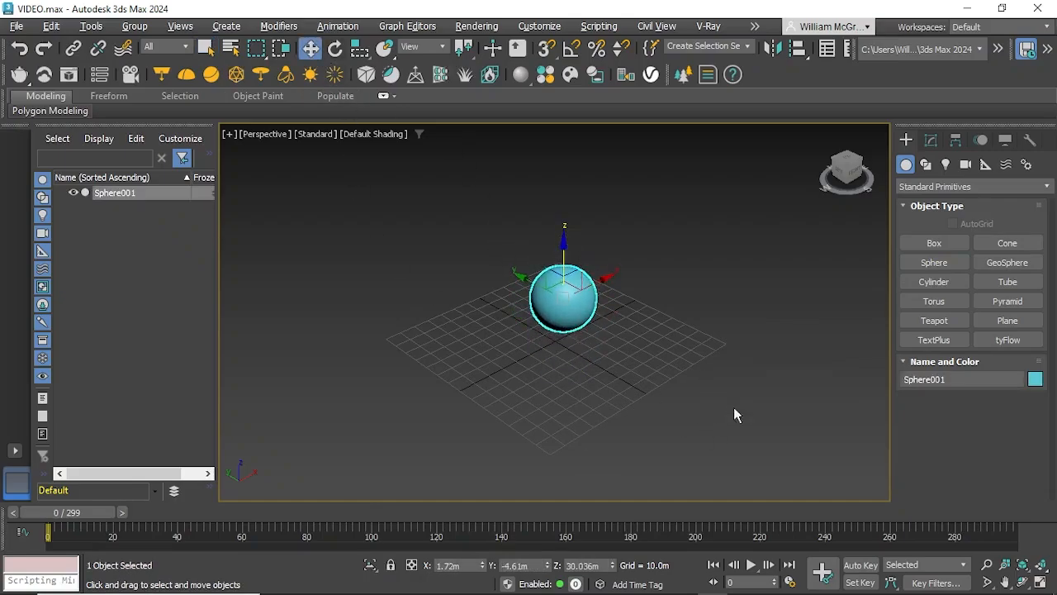
Step: With Auto Key on, keyframe the sphere at frame 30 near X 94 m, Y -6 m, Z 93 m, and play from frame 0
left_click(861, 566)
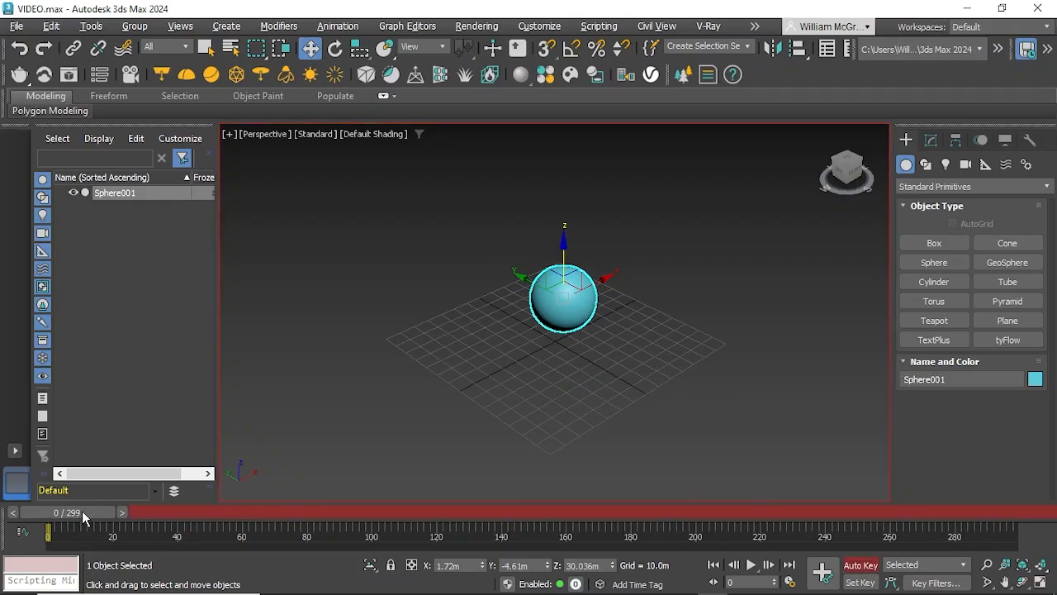
left_click_drag(83, 514, 179, 522)
key("w")
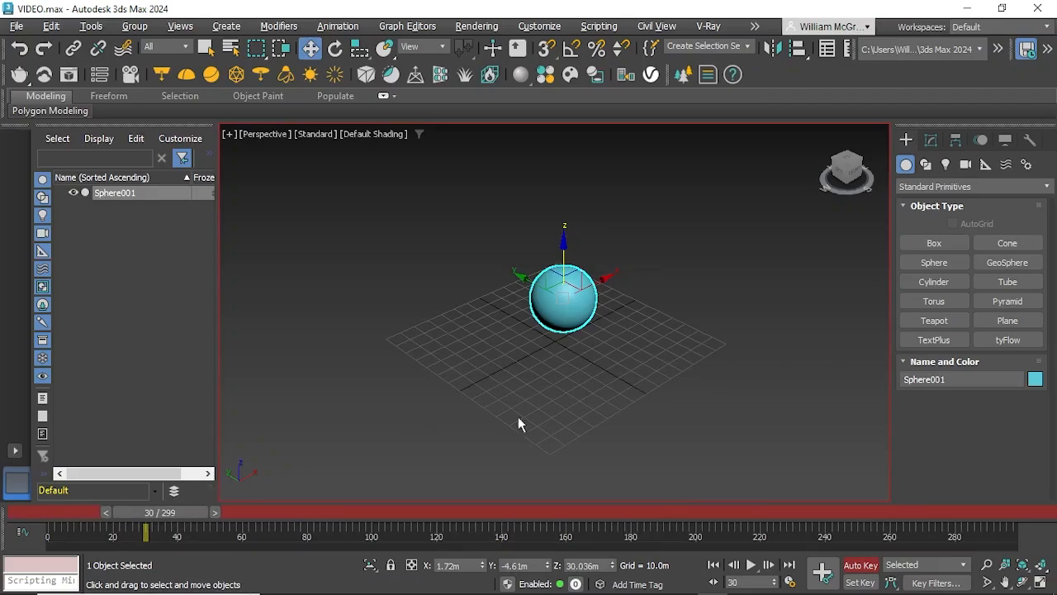
middle_click_drag(650, 410, 555, 295, "alt")
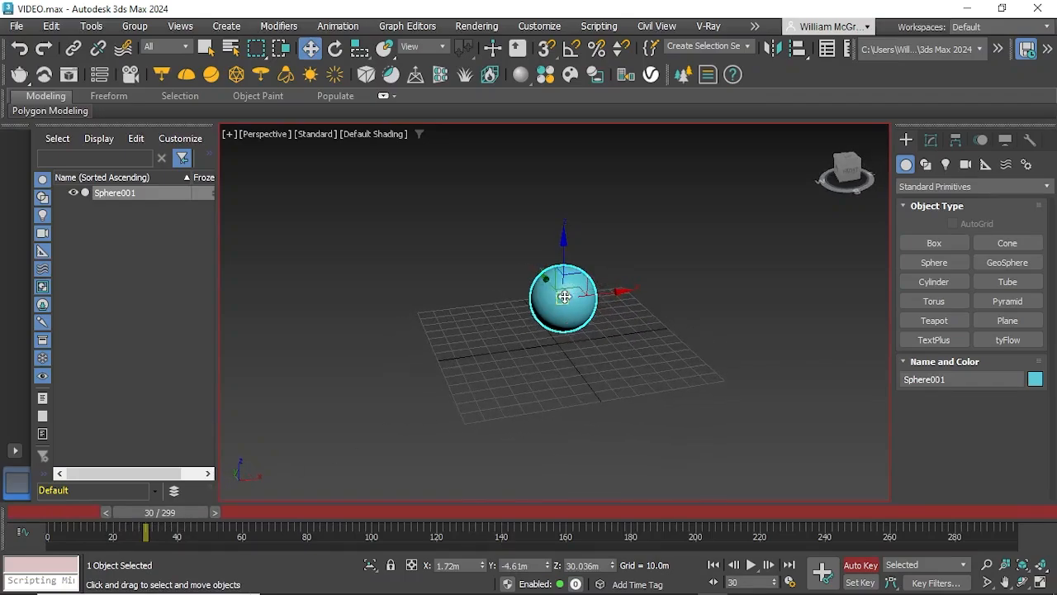
left_click_drag(555, 296, 716, 176)
middle_click_drag(757, 300, 678, 375)
key("shift+z")
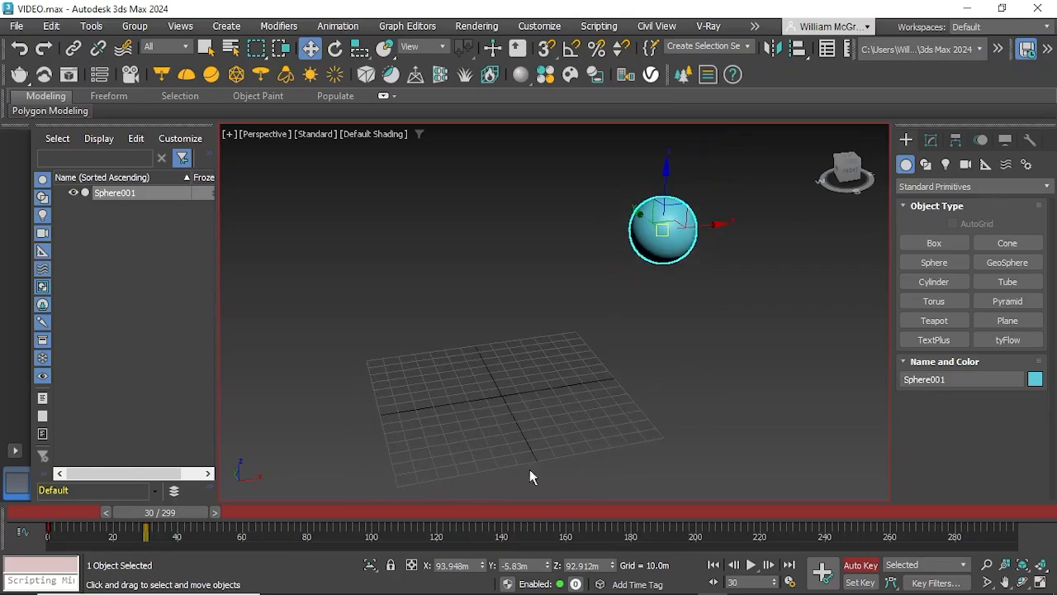
left_click_drag(171, 512, 58, 522)
left_click(750, 565)
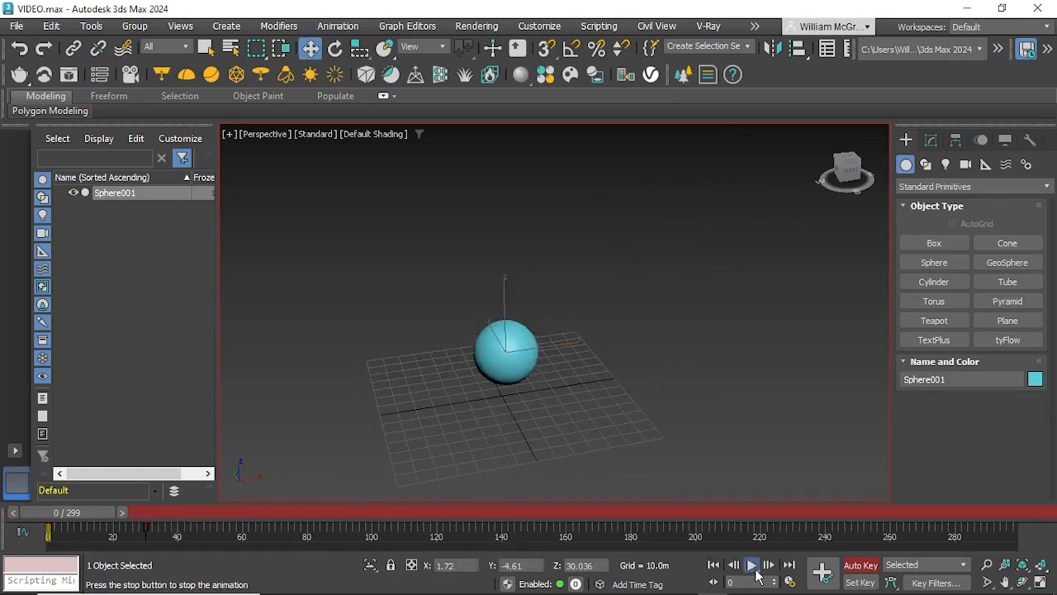
Step: Keyframe the sphere at frame 40 near X -50 m, Y 41 m, Z 93 m, and at frame 70 down near X -79 m, Z 0 m
mouse_move(226, 509)
left_mouse_down()
mouse_move(99, 522)
mouse_move(246, 512)
mouse_move(211, 512)
left_mouse_up()
key("w")
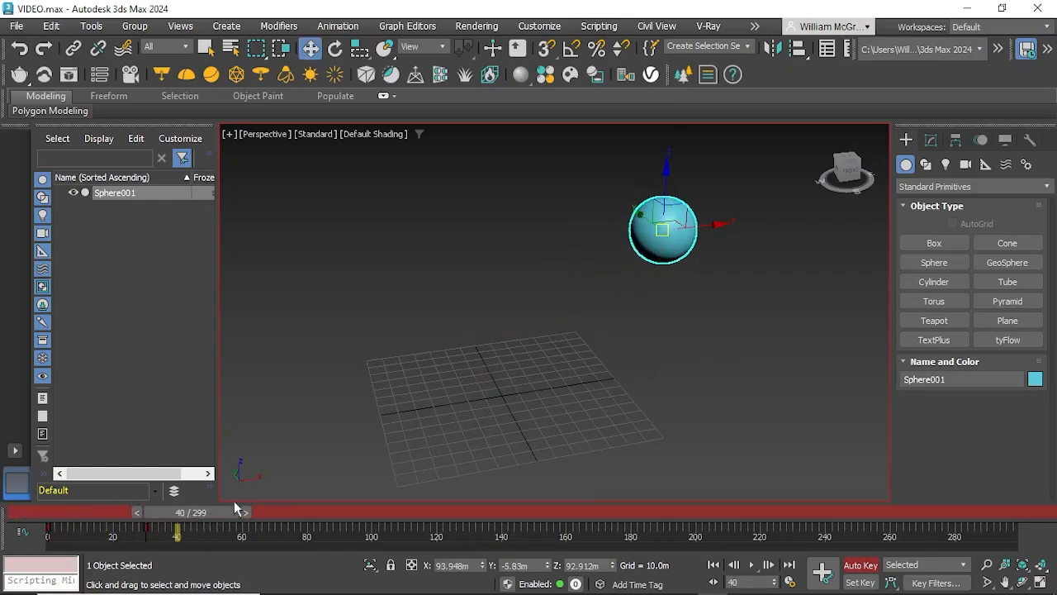
left_click_drag(659, 243, 395, 256)
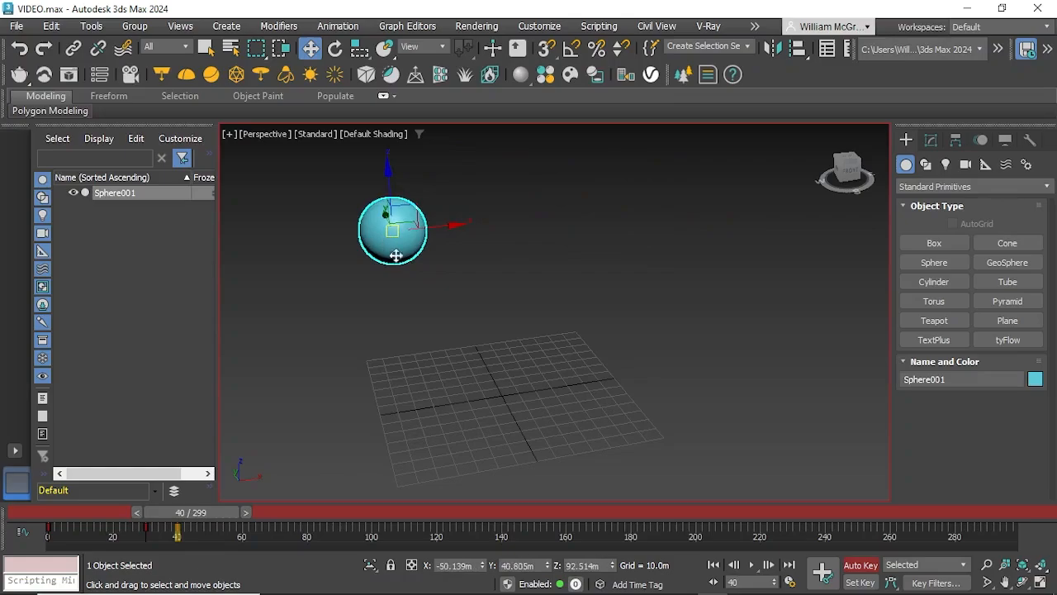
left_click_drag(218, 510, 312, 477)
left_click_drag(371, 246, 354, 411)
Step: Play and scrub the animation to check the sphere's motion through its keyframes, returning to frame 0
left_click_drag(299, 515, 41, 515)
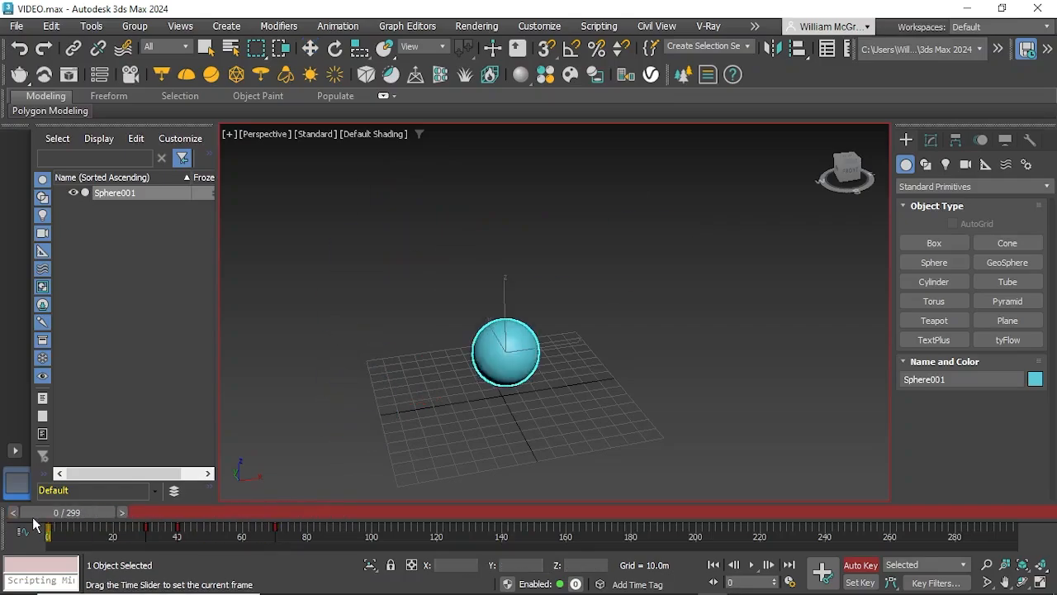
left_click(752, 566)
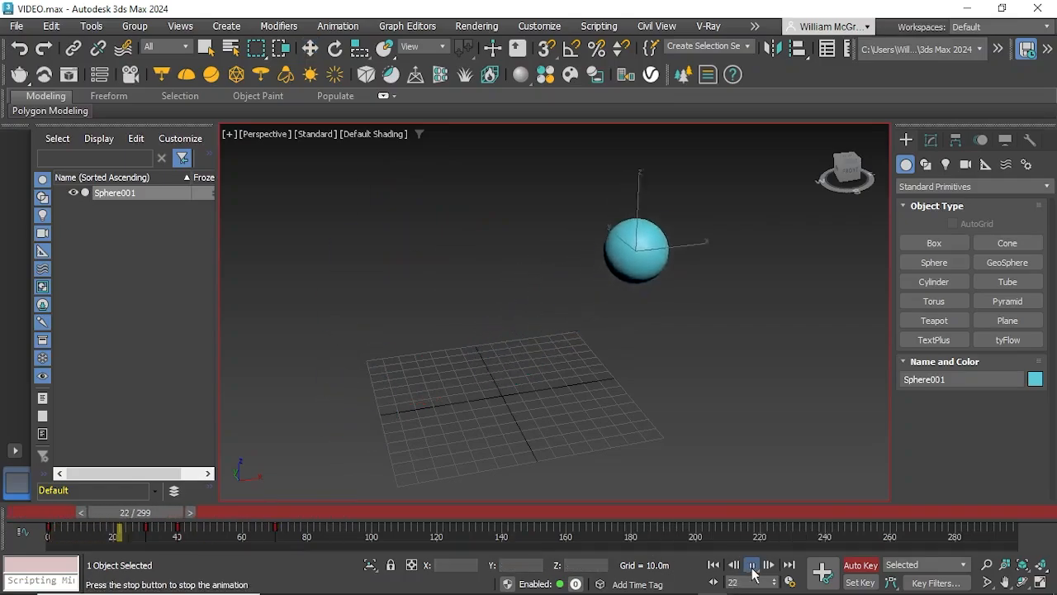
left_click_drag(253, 518, 193, 511)
left_click(752, 566)
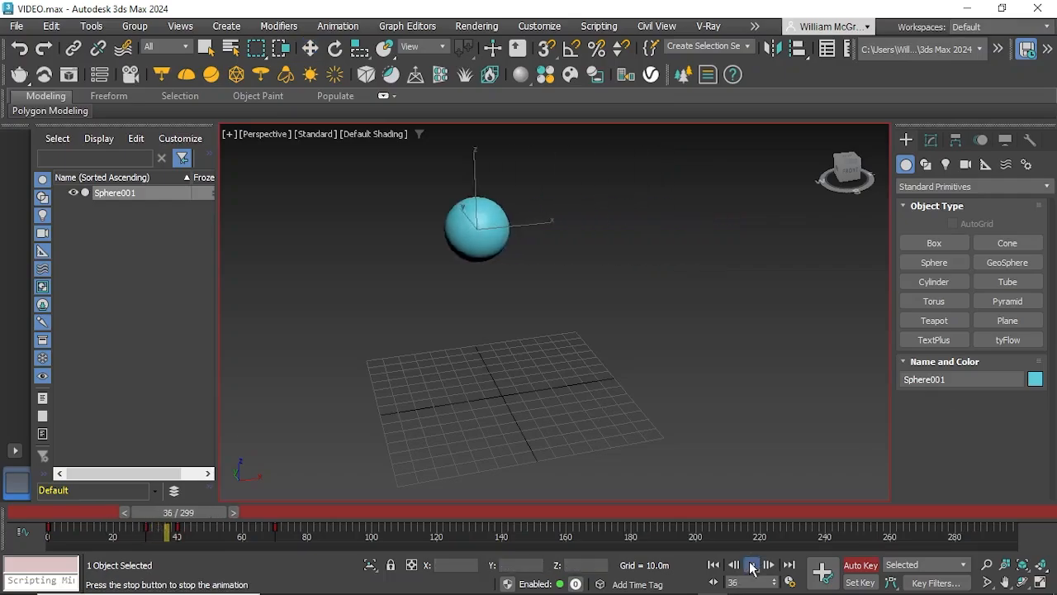
left_click(752, 566)
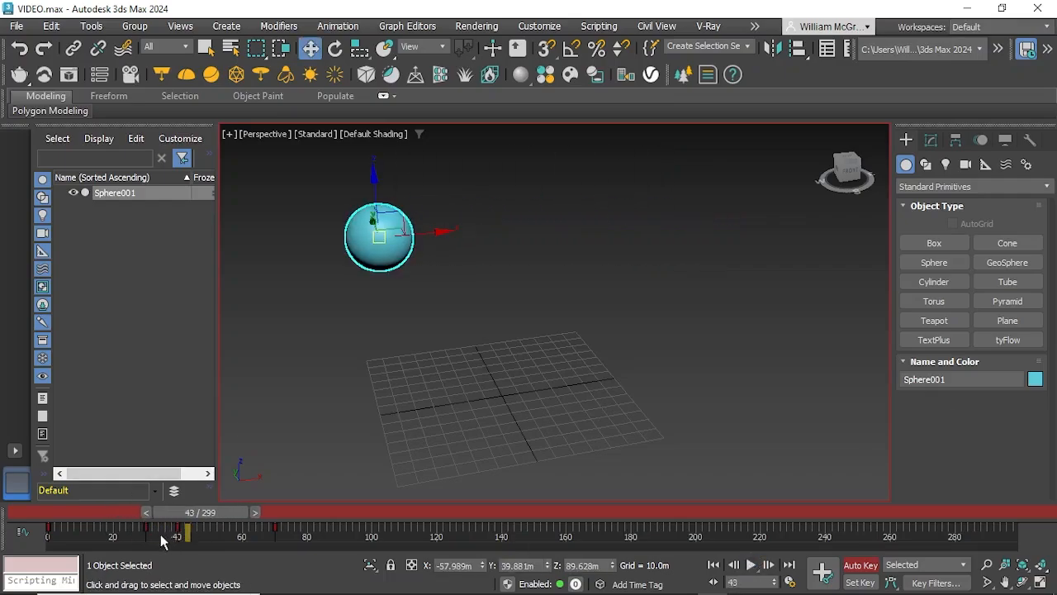
left_click(752, 566)
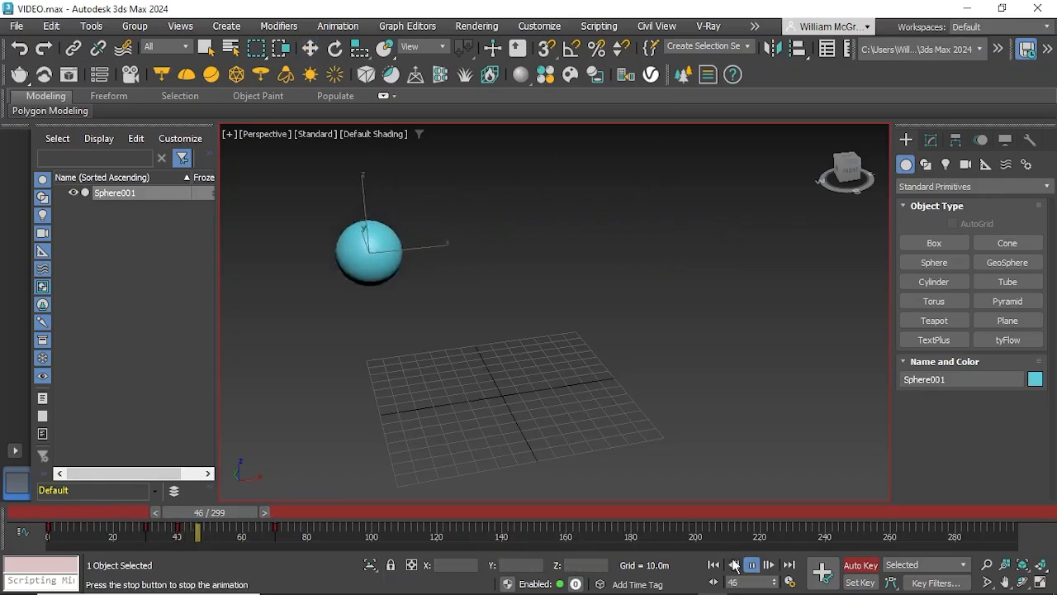
left_click(331, 519)
left_click_drag(330, 519, 69, 514)
key("w")
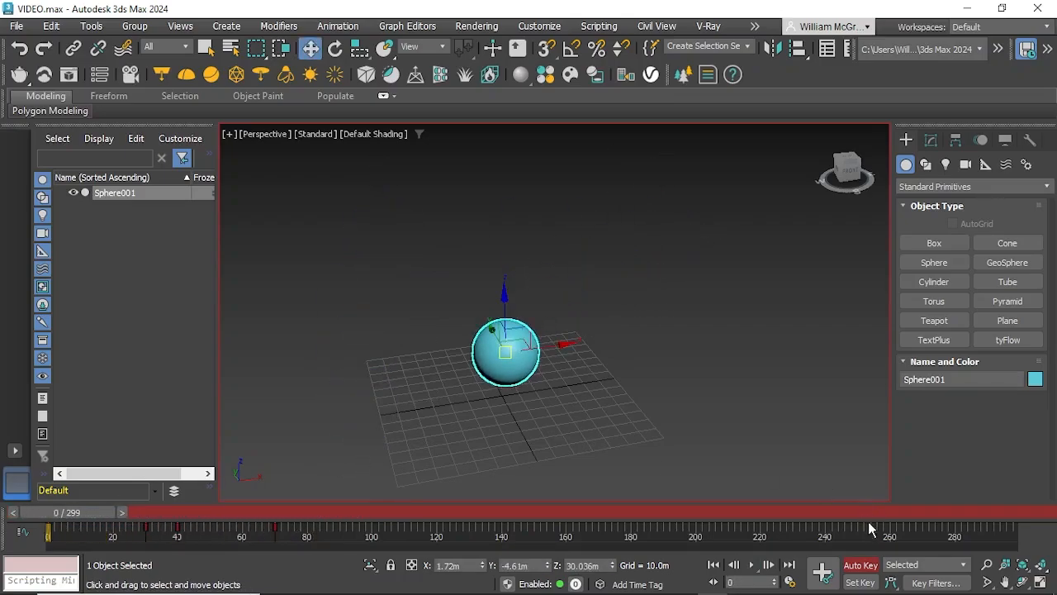
Step: Turn off Auto Key, deselect the sphere, and play the animation past frame 70 before stopping it
left_click(857, 566)
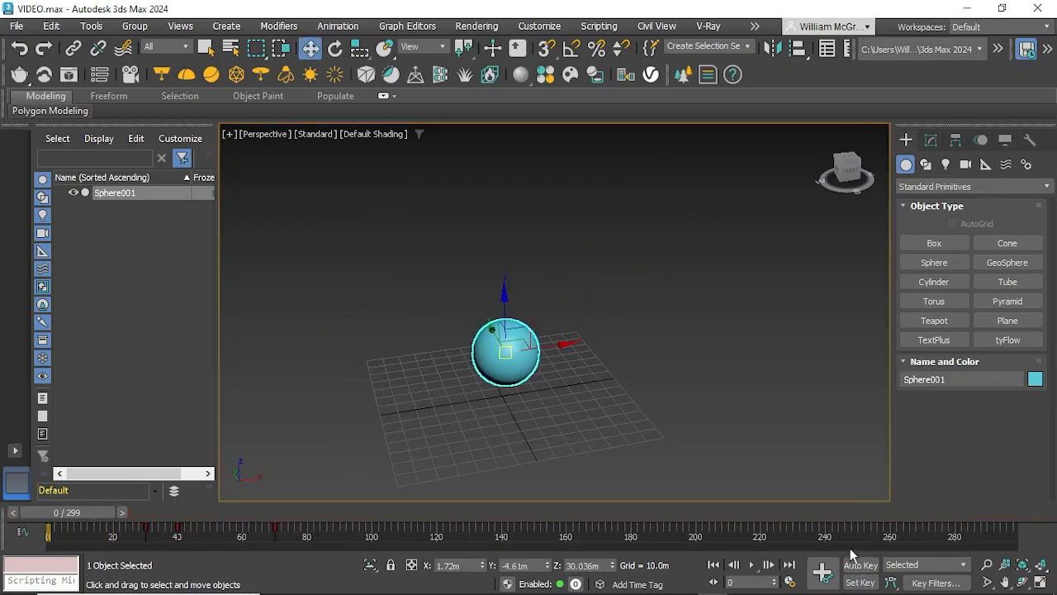
left_click(644, 393)
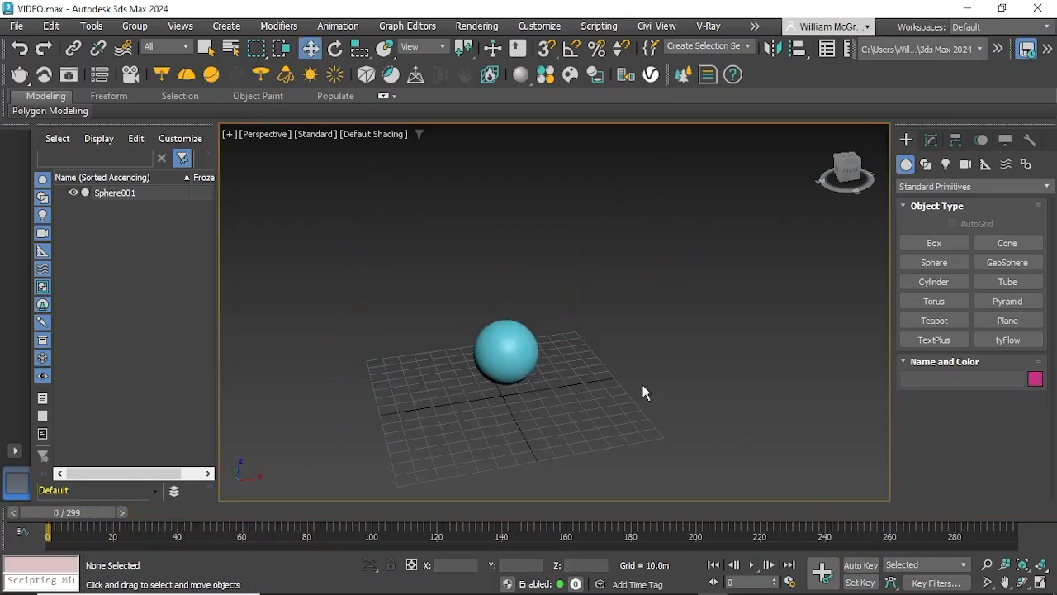
left_click(762, 565)
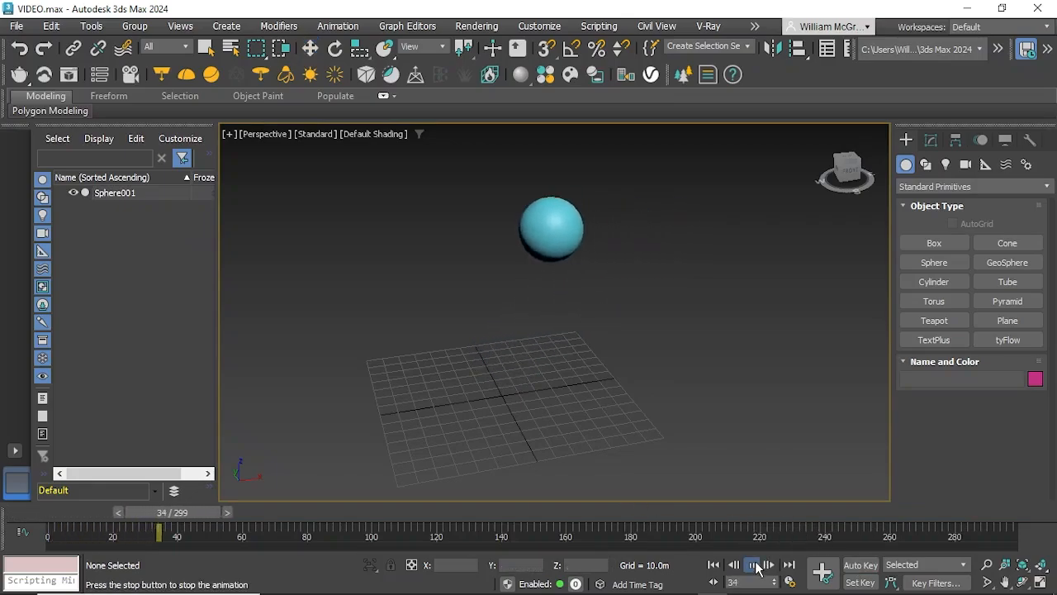
left_click(755, 565)
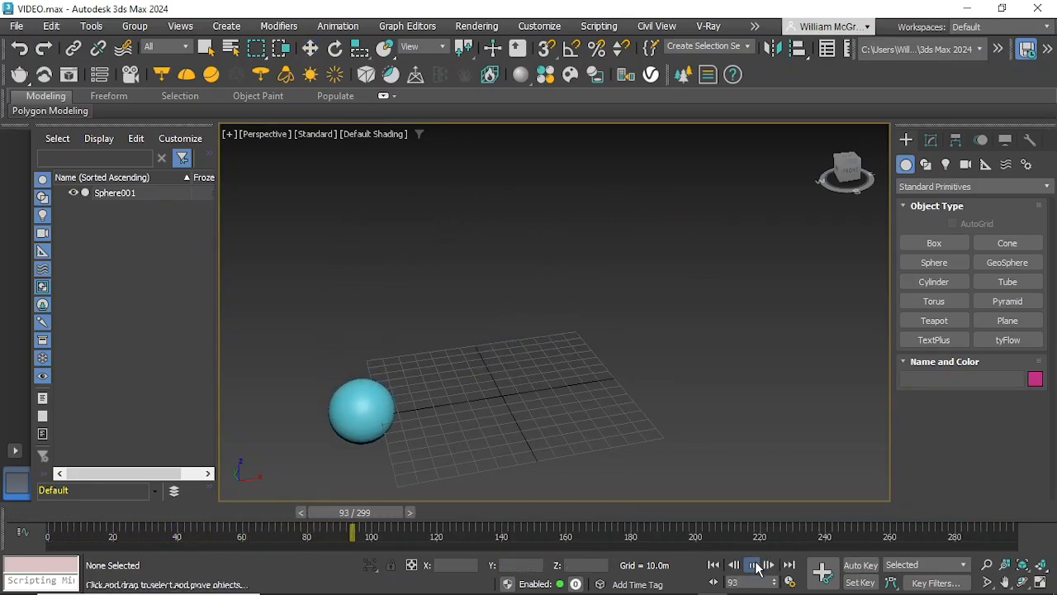
Step: Keyframe the sphere at frame 120 near X 170 m, Y -52 m, Z 7 m using Auto Key, and turn Auto Key off
left_click(364, 429)
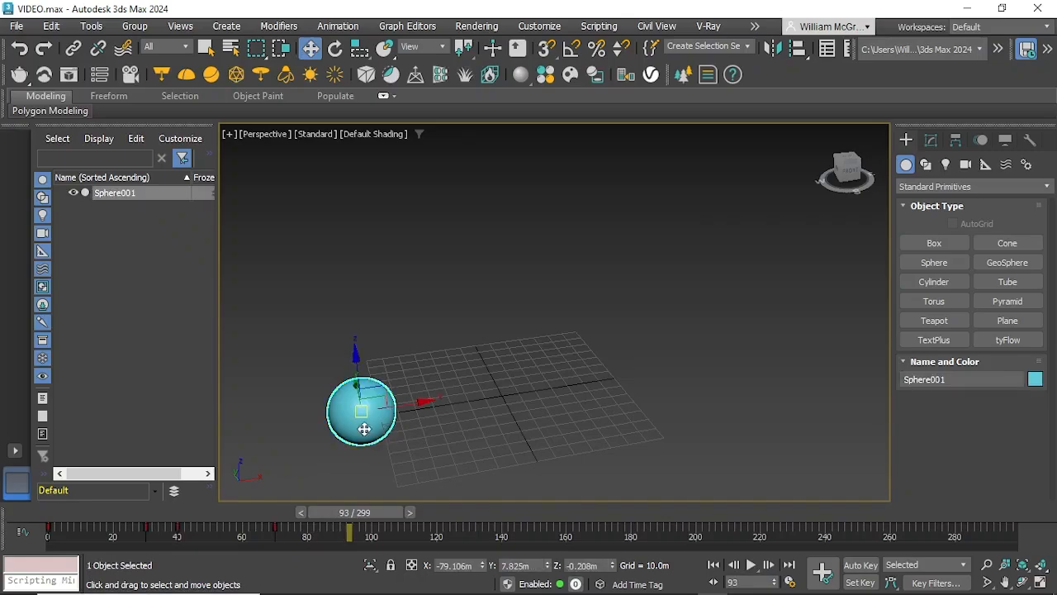
left_click(861, 567)
left_click_drag(350, 512, 438, 513)
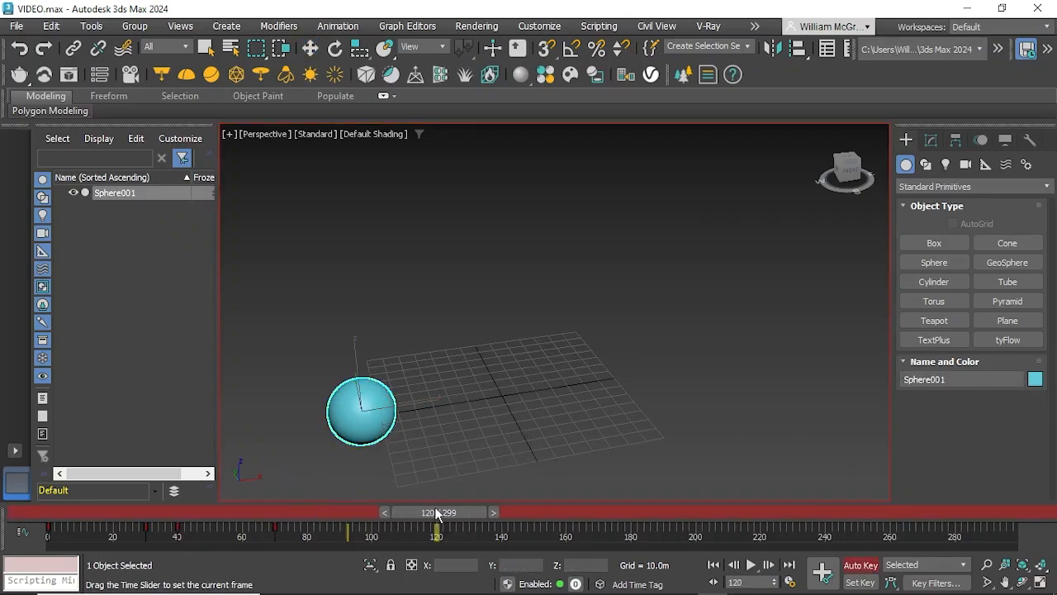
key("w")
left_click_drag(367, 418, 684, 404)
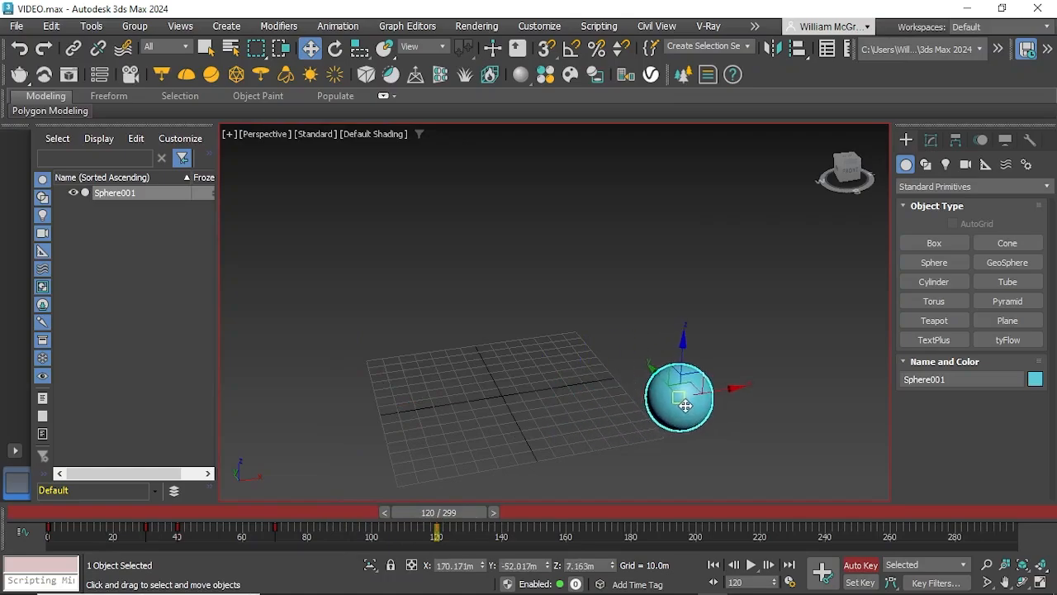
left_click(860, 567)
Step: Play the animation from frame 0 through the frame 120 keyframe, stop it, and return to frame 0
left_click_drag(440, 513, 66, 512)
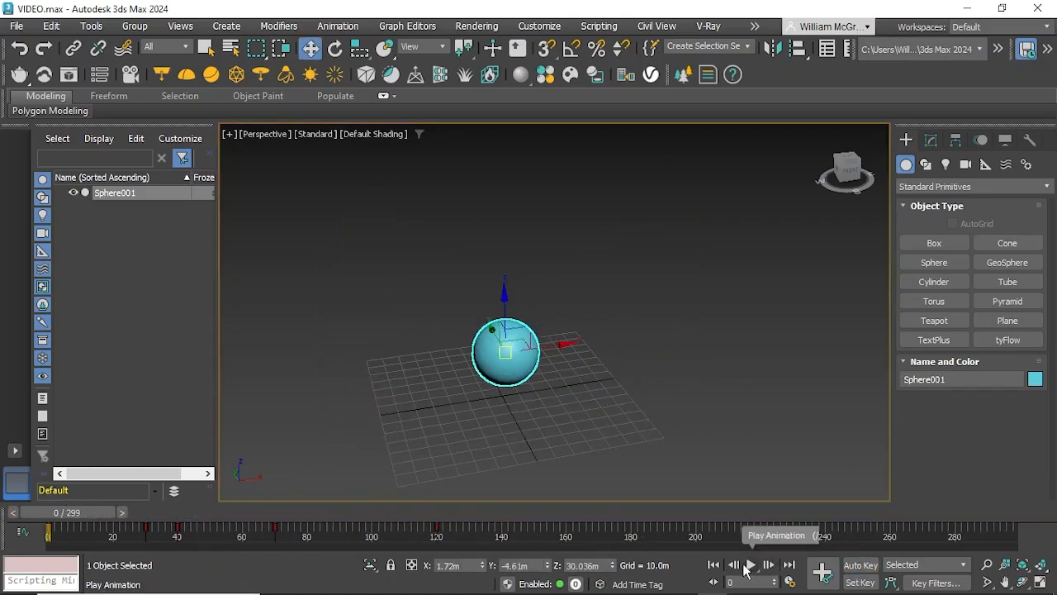
left_click(749, 565)
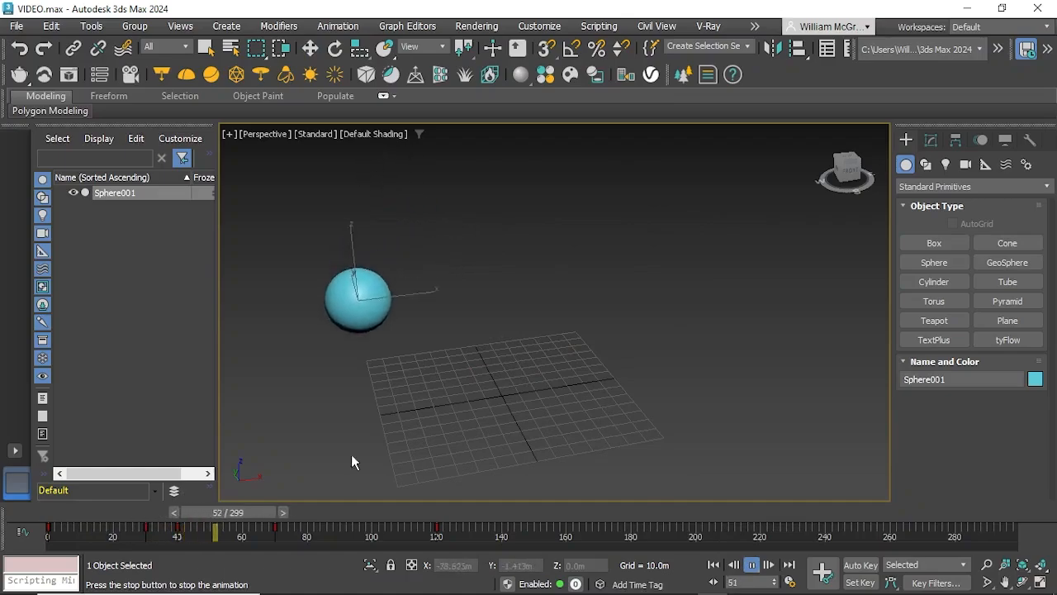
left_click(752, 566)
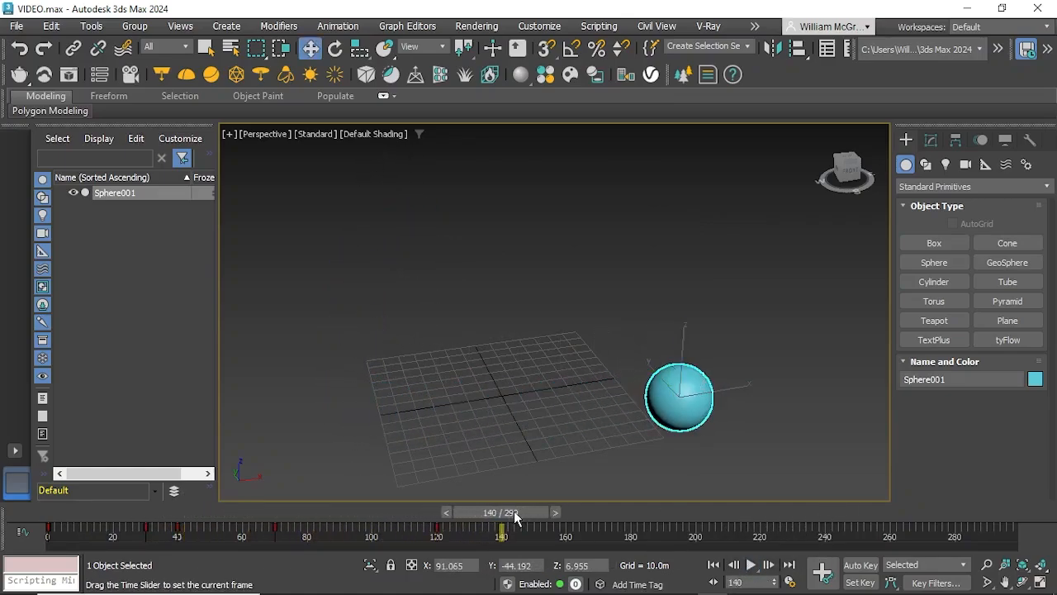
left_click_drag(513, 517, 83, 490)
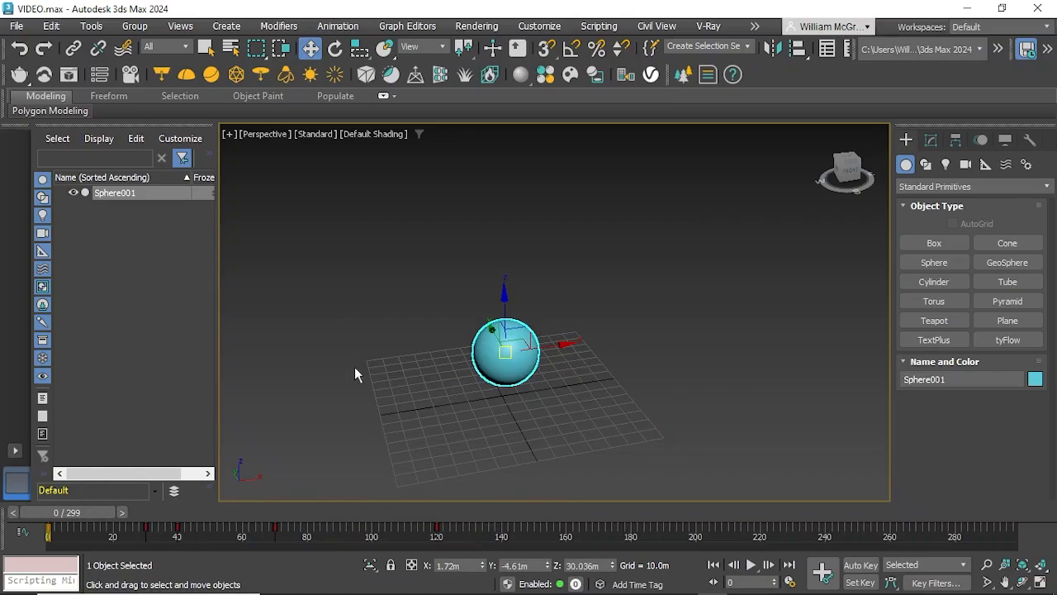
Step: Deselect the sphere and select it again to examine its keyframes on the timeline
left_click(407, 389)
middle_click_drag(421, 386, 648, 424, "alt")
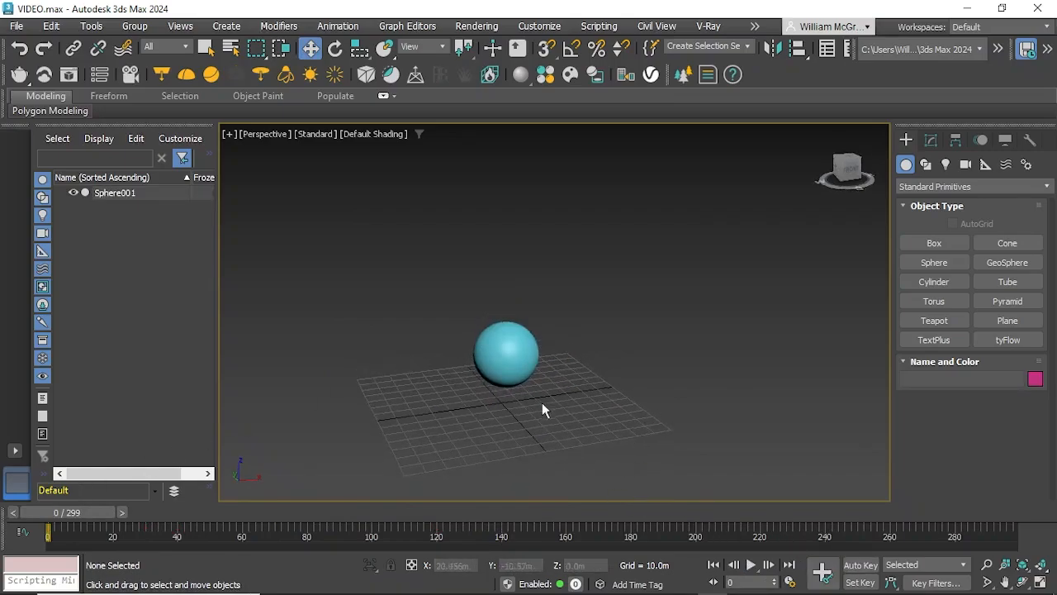
left_click(535, 363)
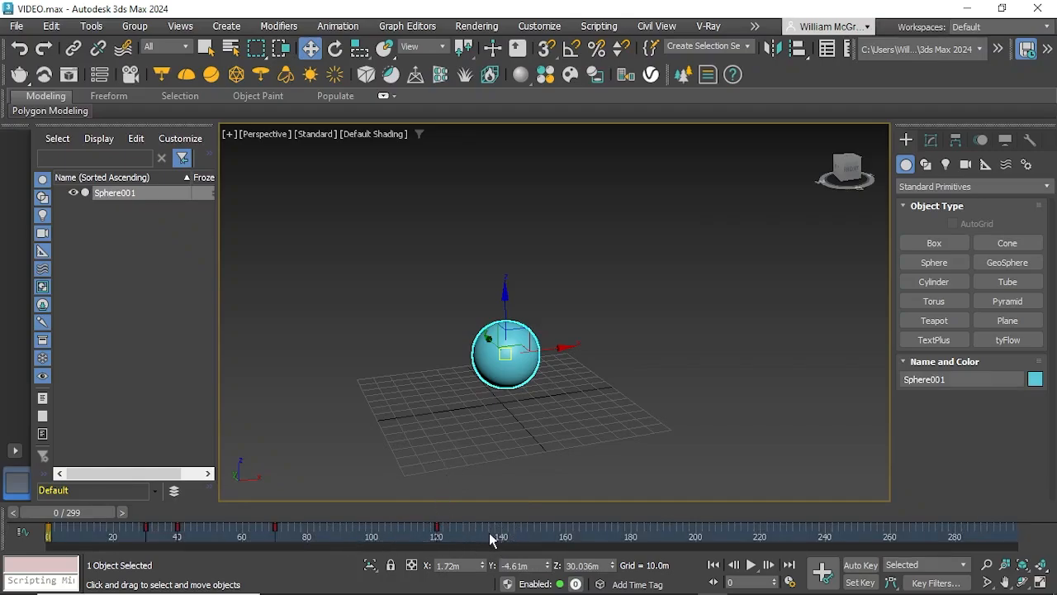
Step: Delete all of the sphere's keyframes between frames 0 and 120, and deselect the sphere
left_click_drag(476, 538, 56, 537)
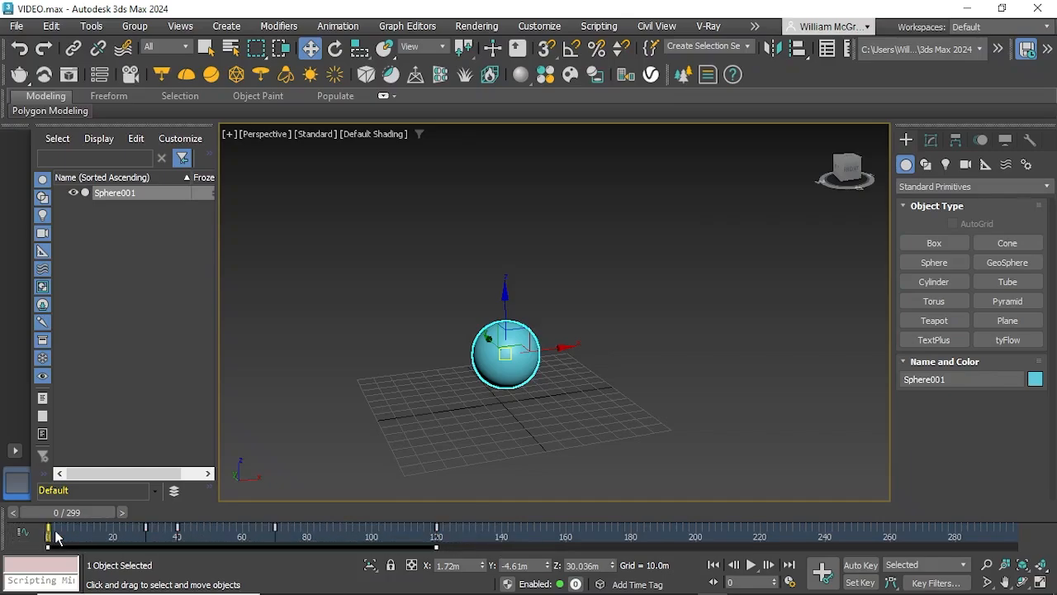
key("Delete")
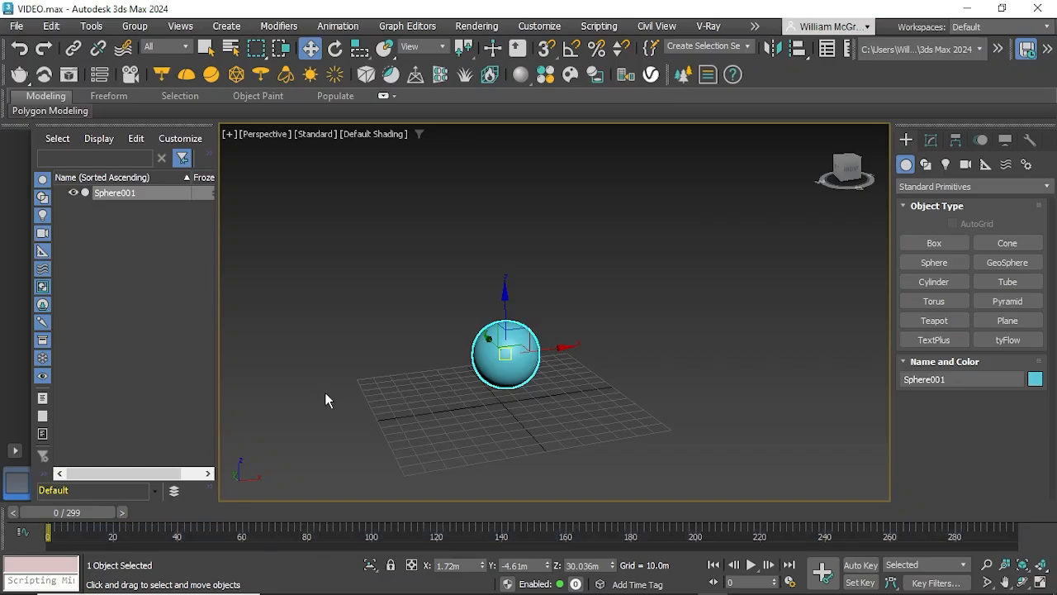
left_click(325, 395)
Step: Play the timeline to check the sphere's motion, stop playback, and return to frame 0
left_click(750, 567)
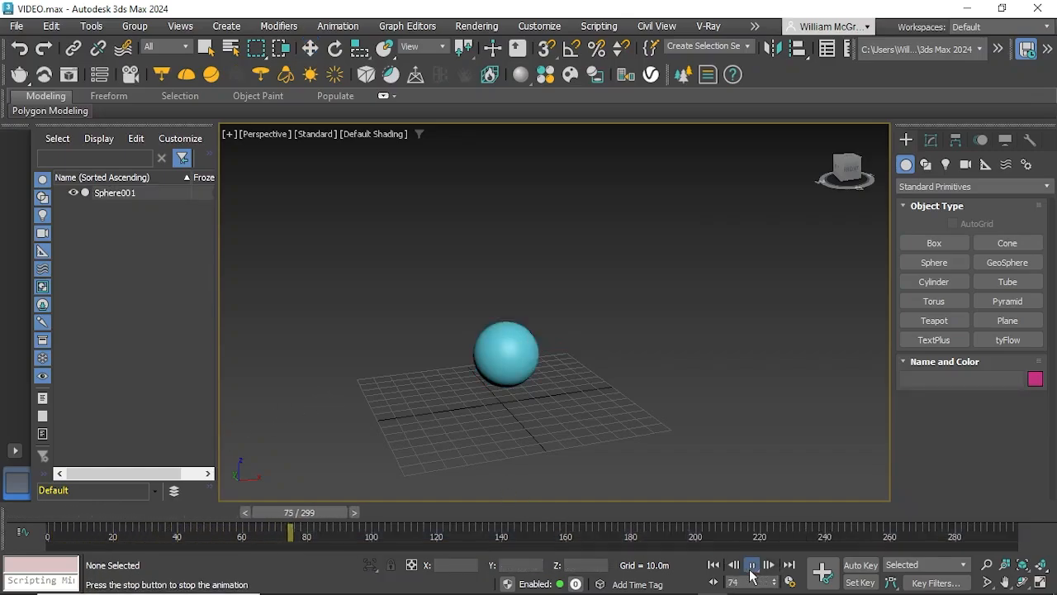
left_click(751, 567)
left_click_drag(425, 513, 57, 513)
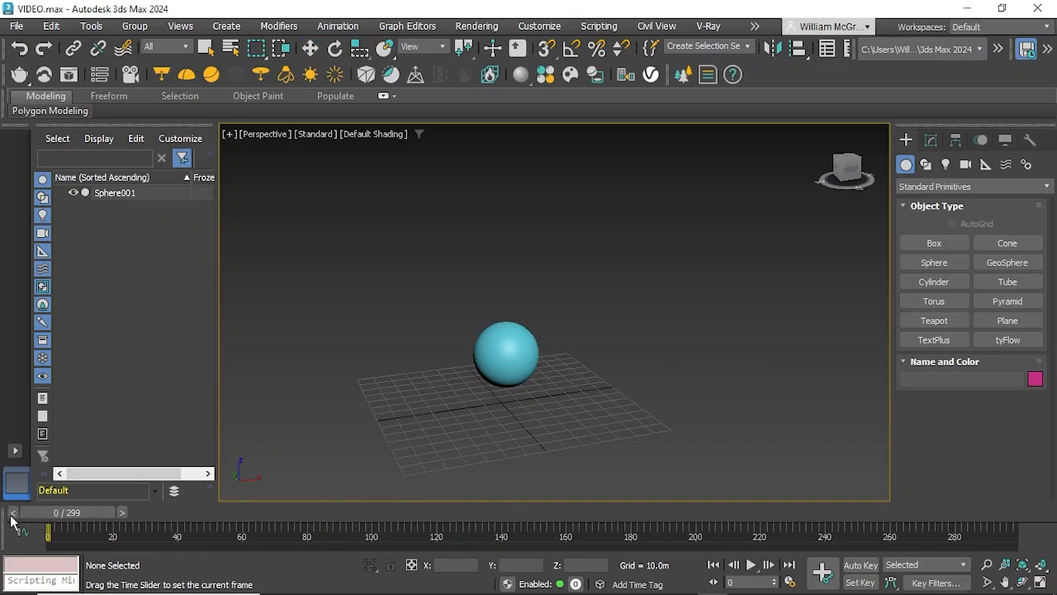
Step: From the top view, draw a closed, smooth seven-vertex Line spline beside the grid, leave the Line tool, and deselect the spline
left_click(848, 171)
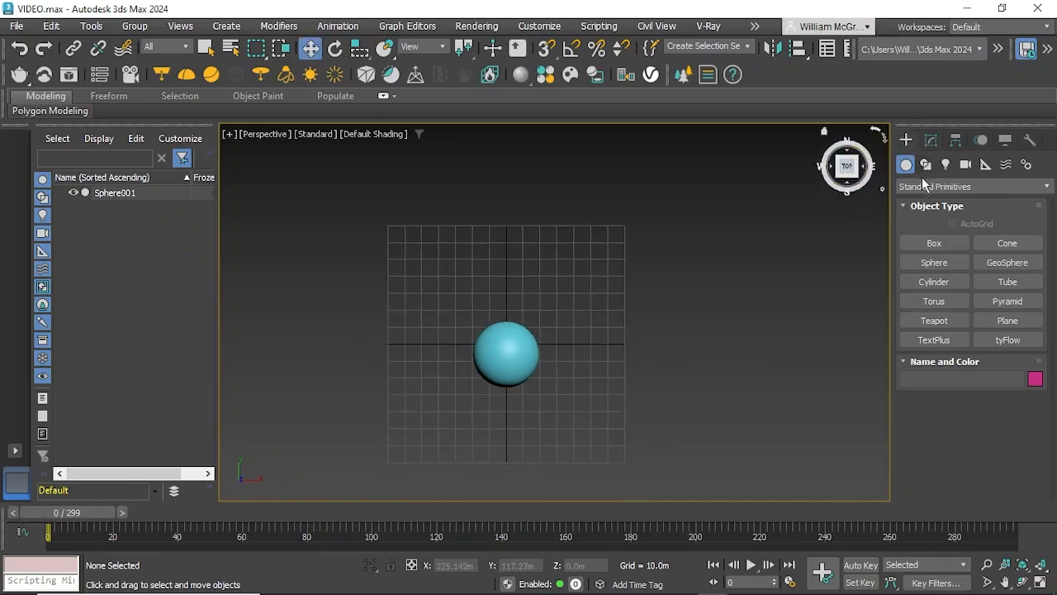
left_click(926, 164)
left_click(950, 262)
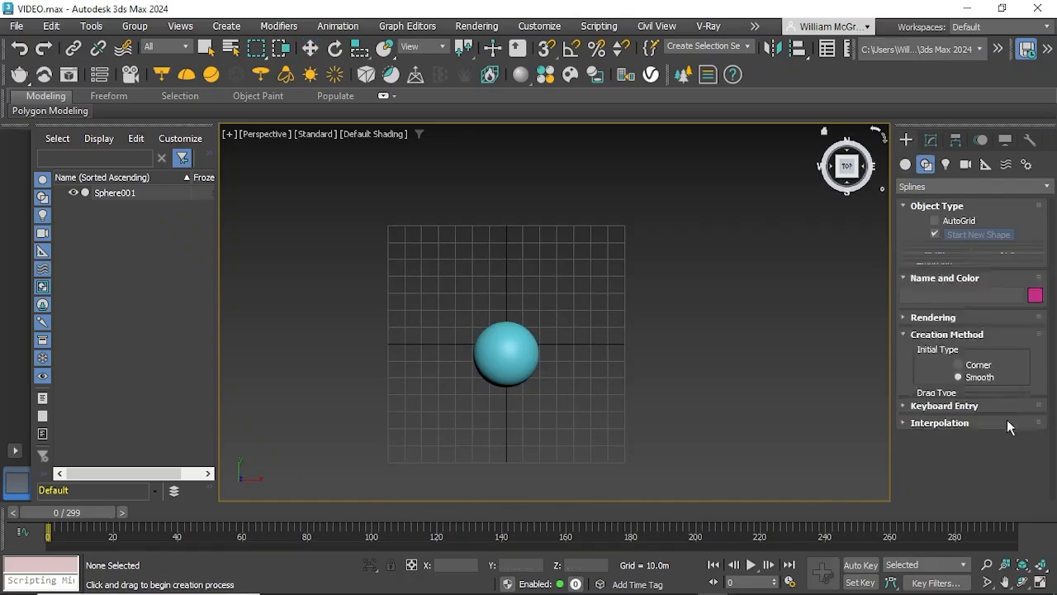
scroll(1015, 445, "down", 2)
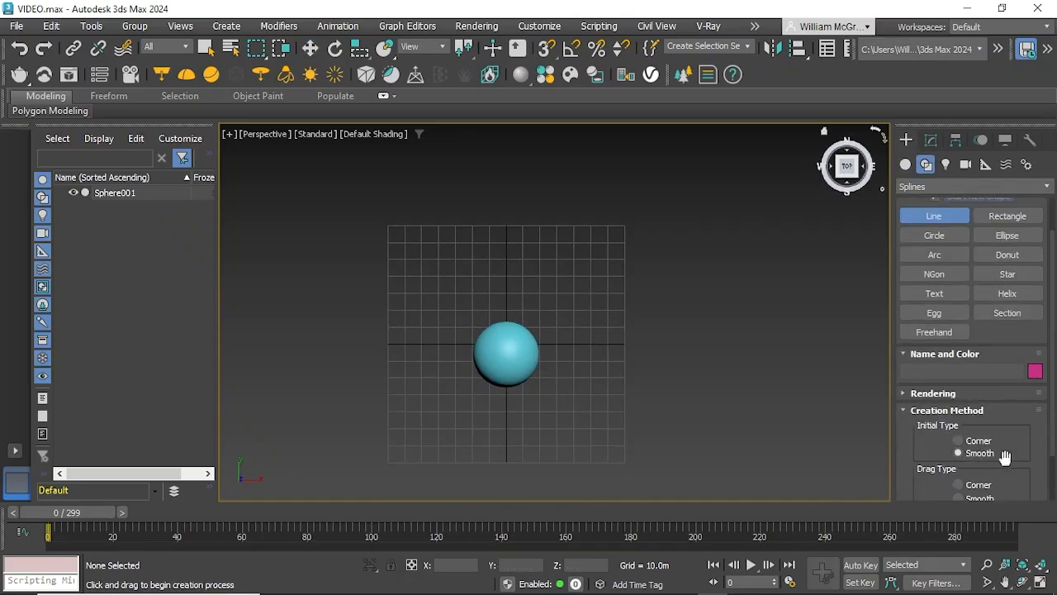
middle_click_drag(718, 392, 603, 405)
left_click(514, 246)
left_click(692, 215)
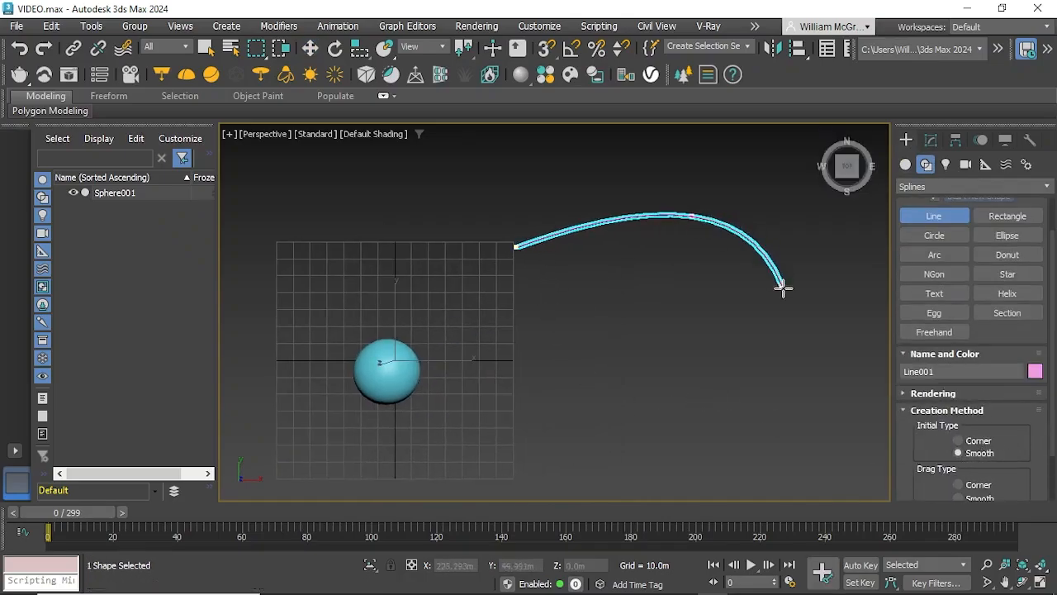
left_click(812, 336)
left_click(830, 493)
middle_click_drag(747, 481, 748, 402)
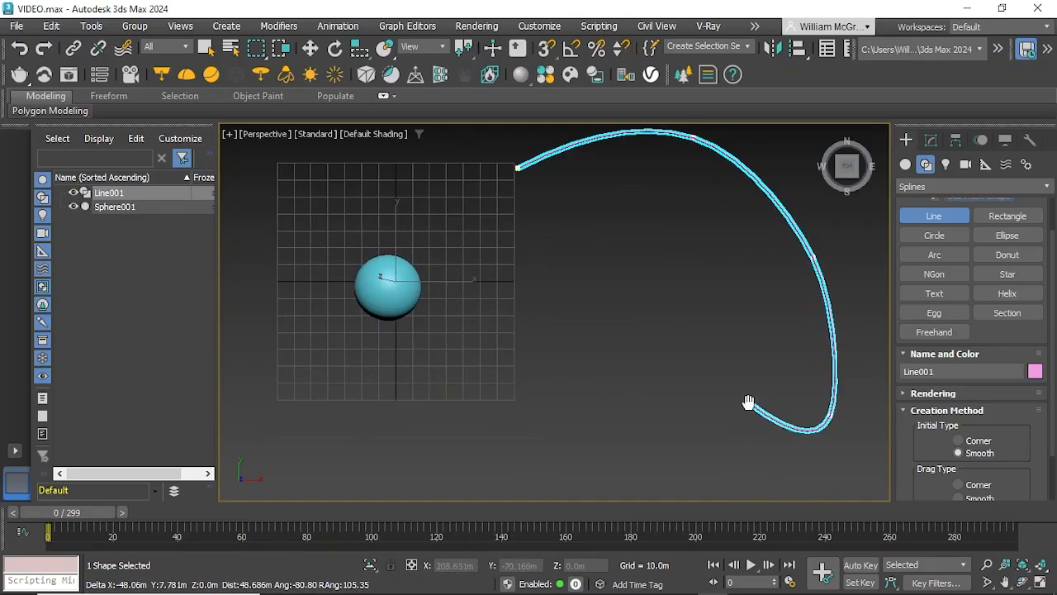
left_click(618, 401)
left_click(737, 306)
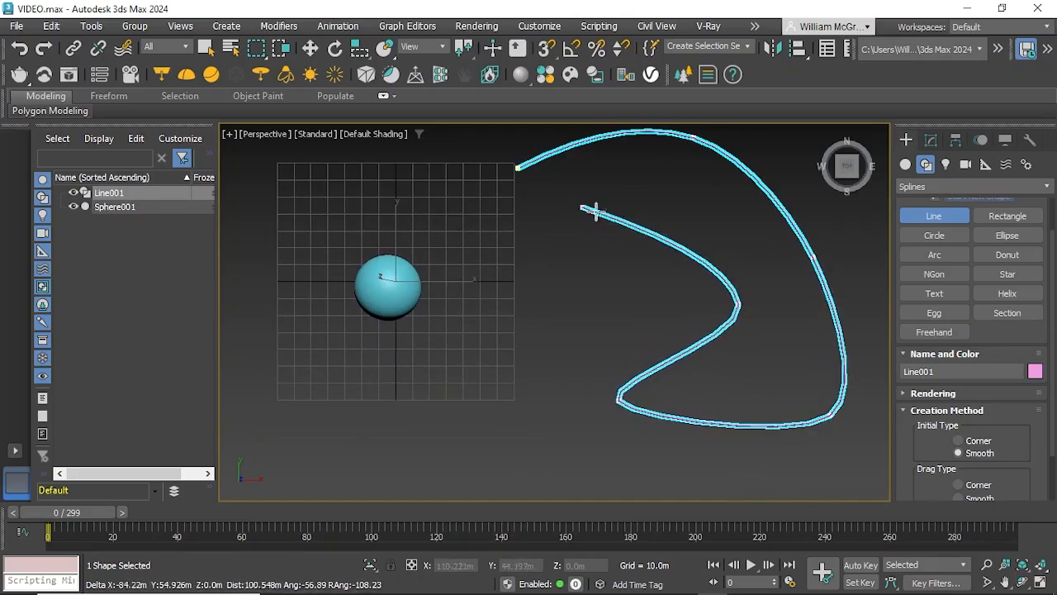
left_click(676, 255)
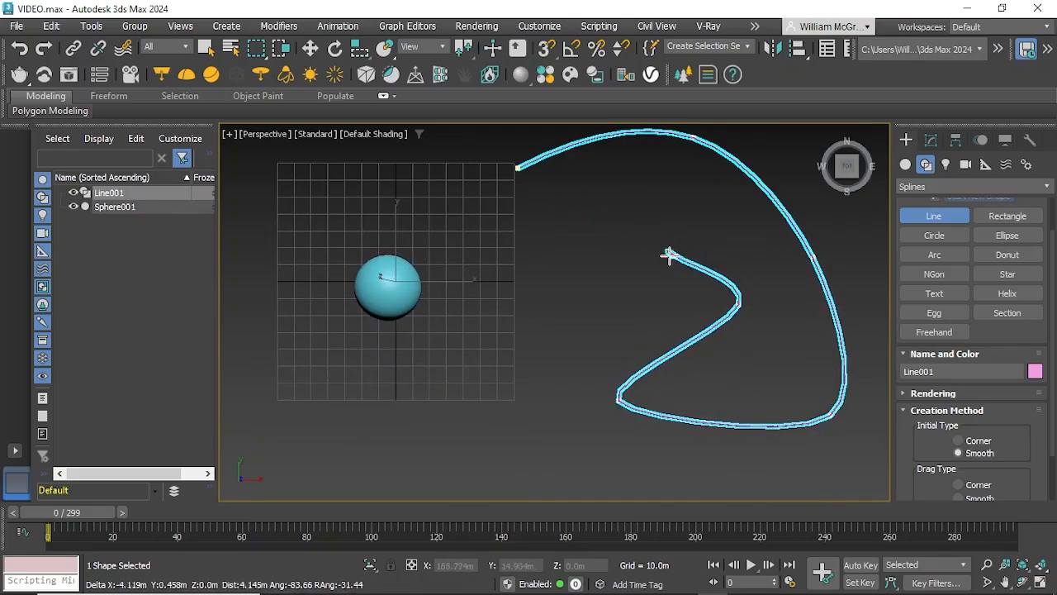
left_click(516, 171)
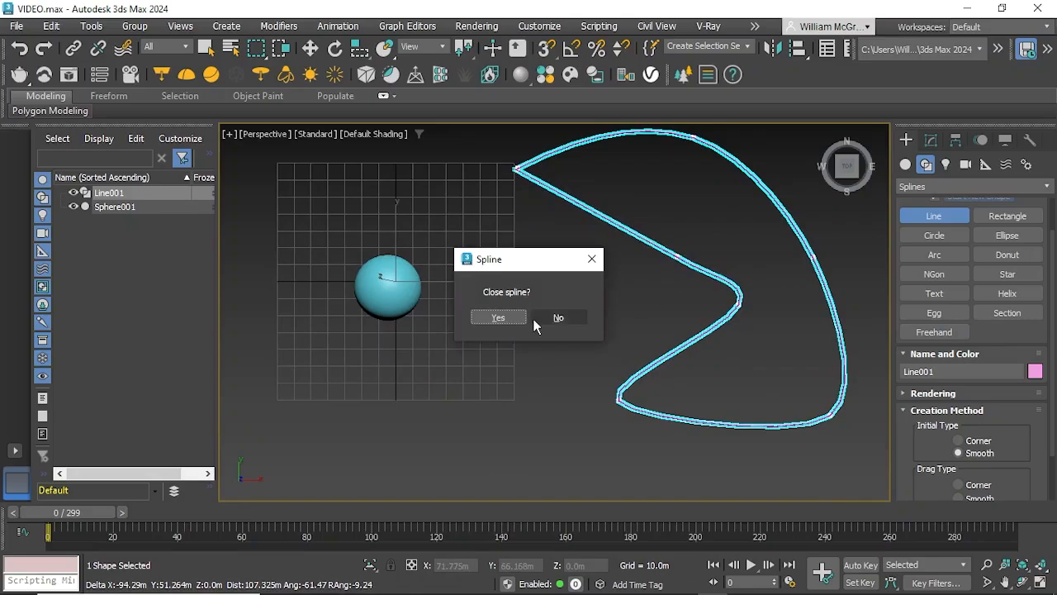
left_click(499, 318)
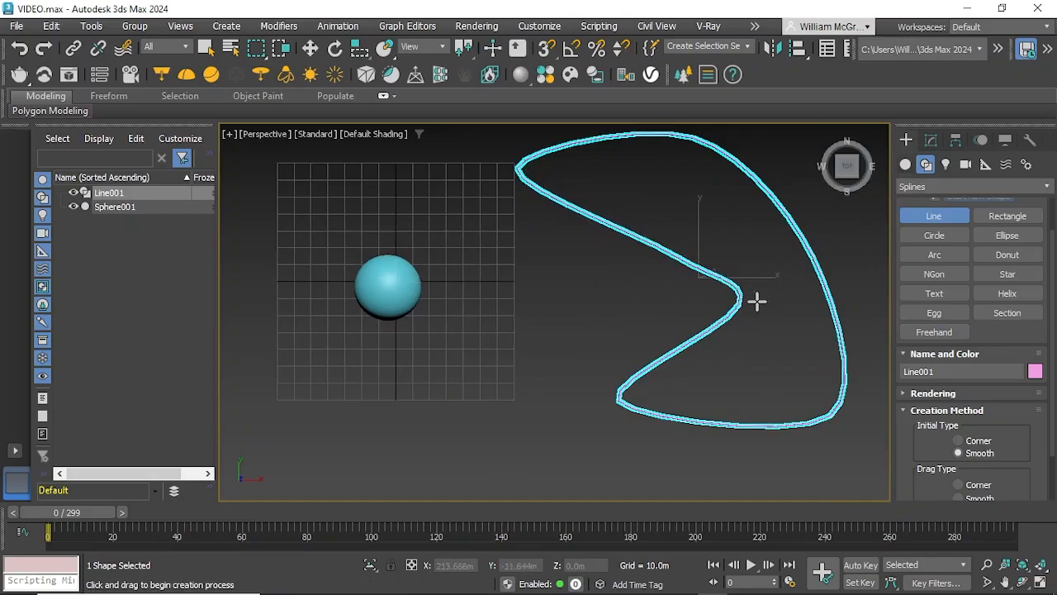
middle_click_drag(755, 300, 701, 299, "alt")
right_click(603, 382)
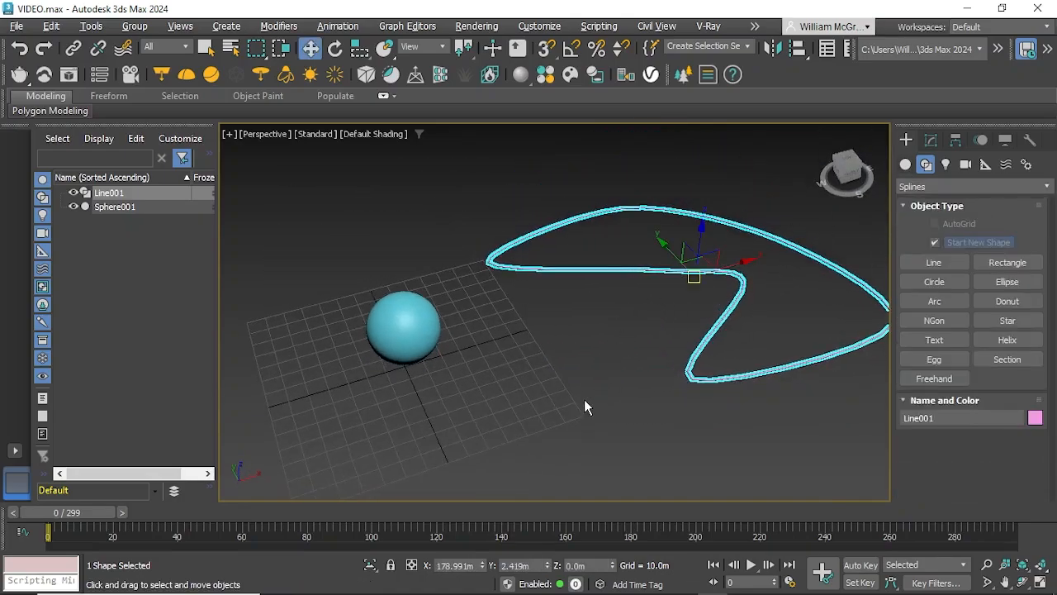
left_click(584, 399)
Step: Convert the sphere's motion path from the closed spline using the Motion Paths spline conversion
middle_click_drag(602, 409, 609, 391, "alt")
left_click(418, 324)
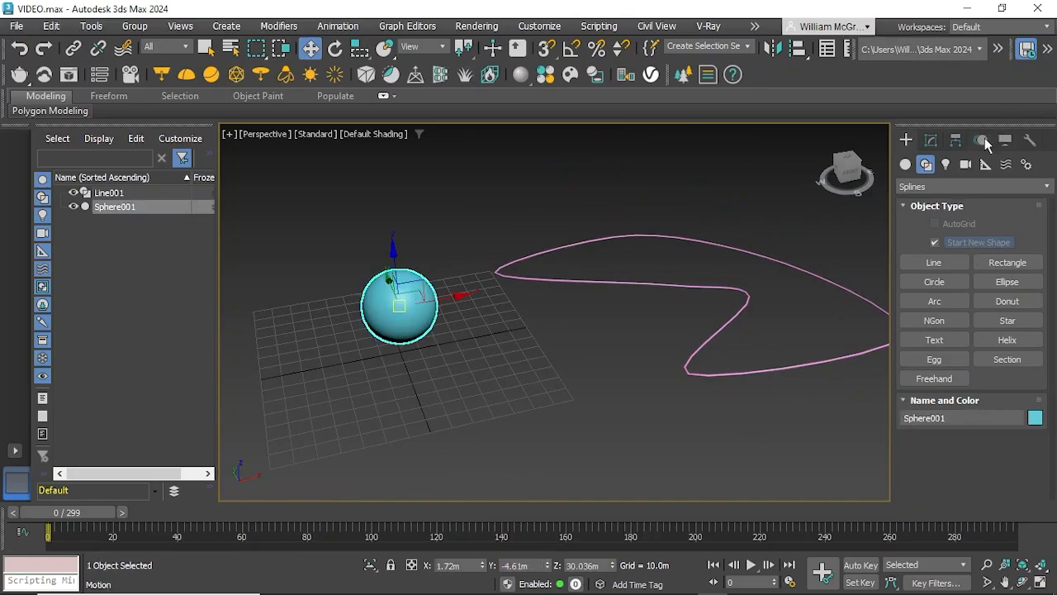
left_click(980, 141)
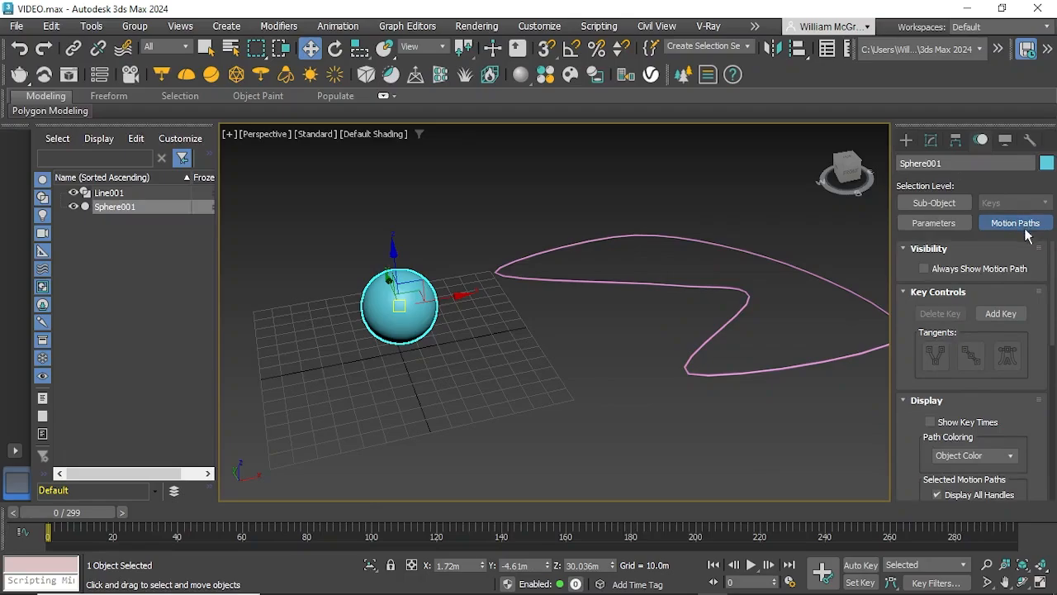
scroll(1027, 278, "down", 6)
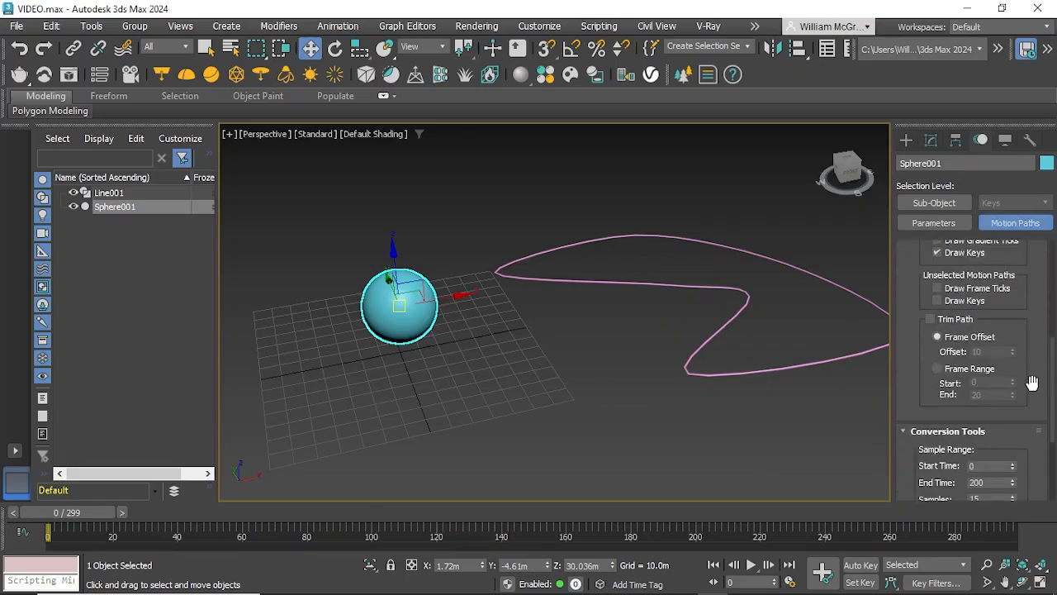
scroll(1032, 383, "down", 5)
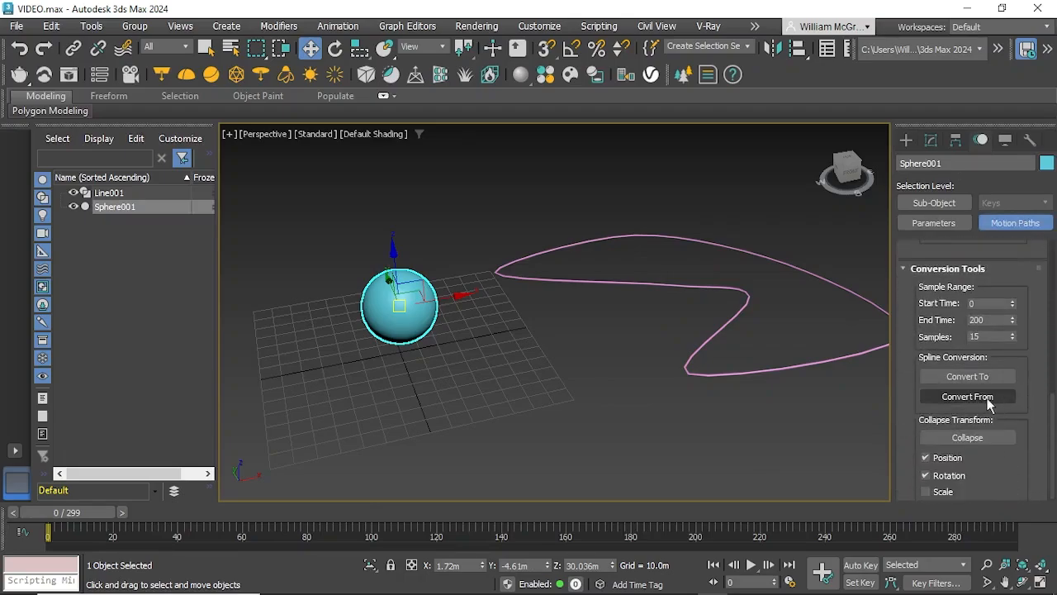
left_click(979, 397)
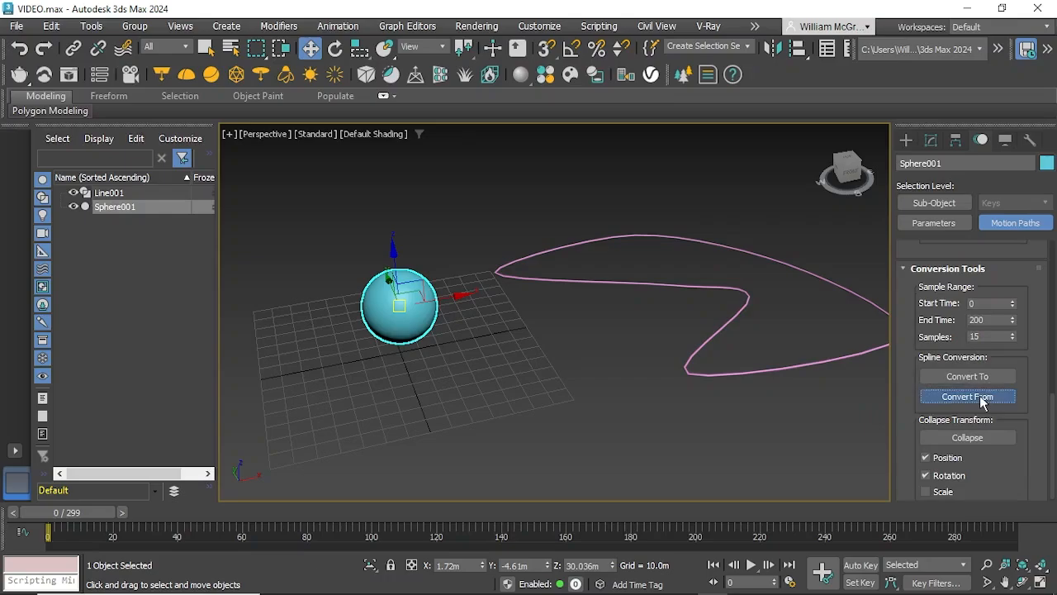
left_click(655, 284)
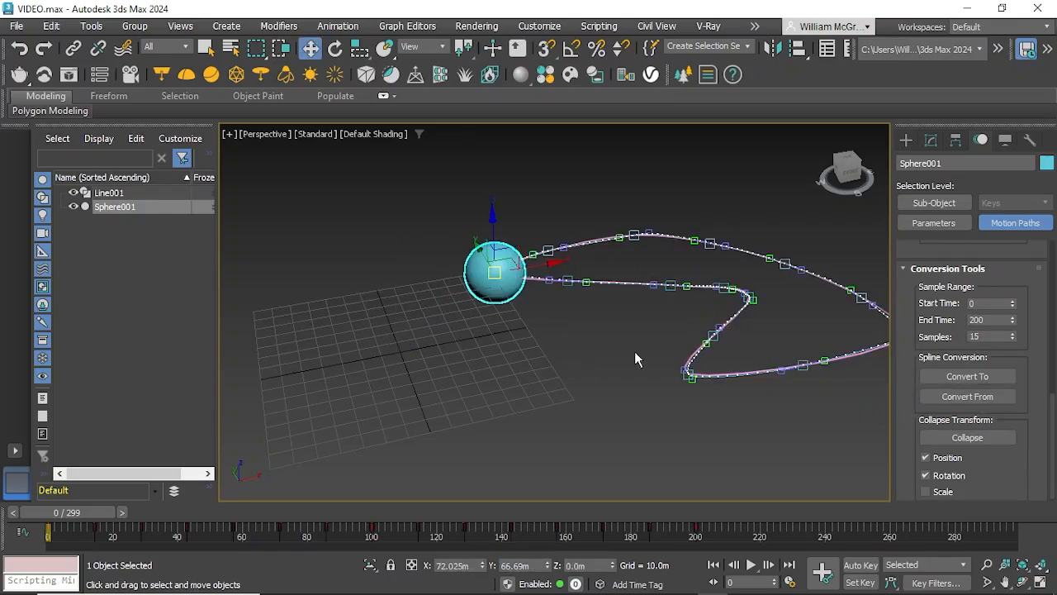
Step: Play the sphere's animation along the spline path and stop it
mouse_move(635, 359)
middle_mouse_down("alt")
mouse_move(595, 371)
mouse_move(615, 364)
mouse_move(604, 358)
mouse_move(634, 361)
middle_mouse_up("alt")
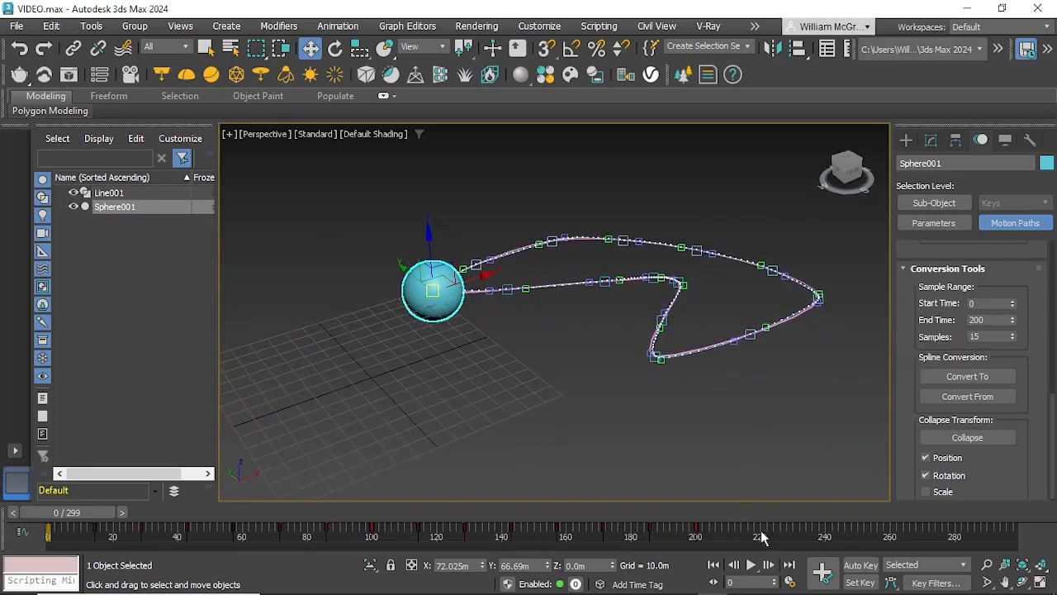
left_click(750, 566)
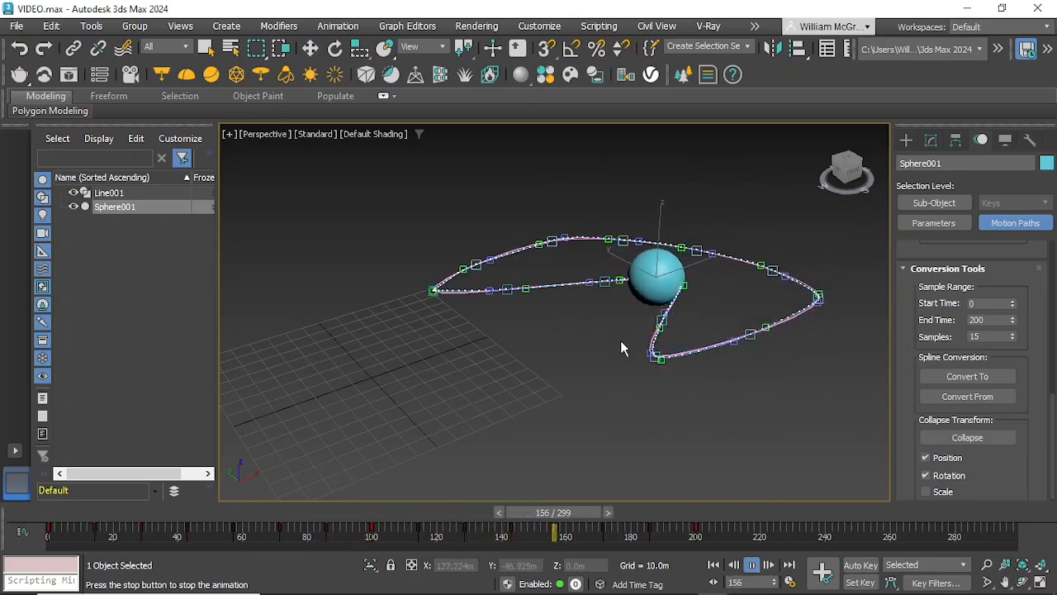
left_click(749, 566)
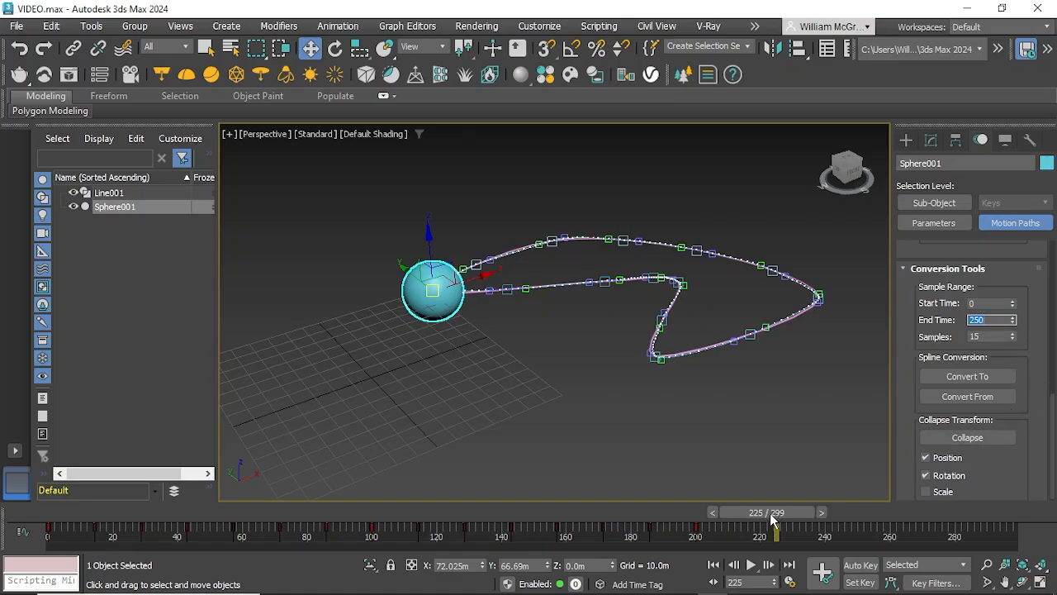
Step: Scrub the timeline to frame 169 and deselect the sphere
left_click_drag(773, 519, 597, 524)
key("w")
left_click(692, 393)
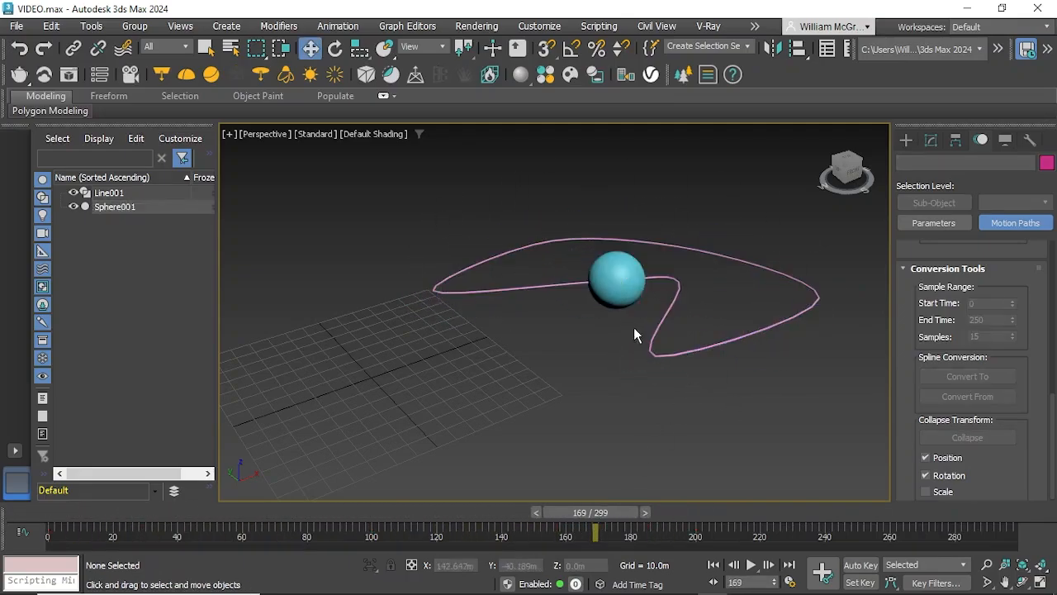
Step: Delete all of the sphere's path keyframes between frames 0 and 200, and deselect the sphere
left_click(628, 299)
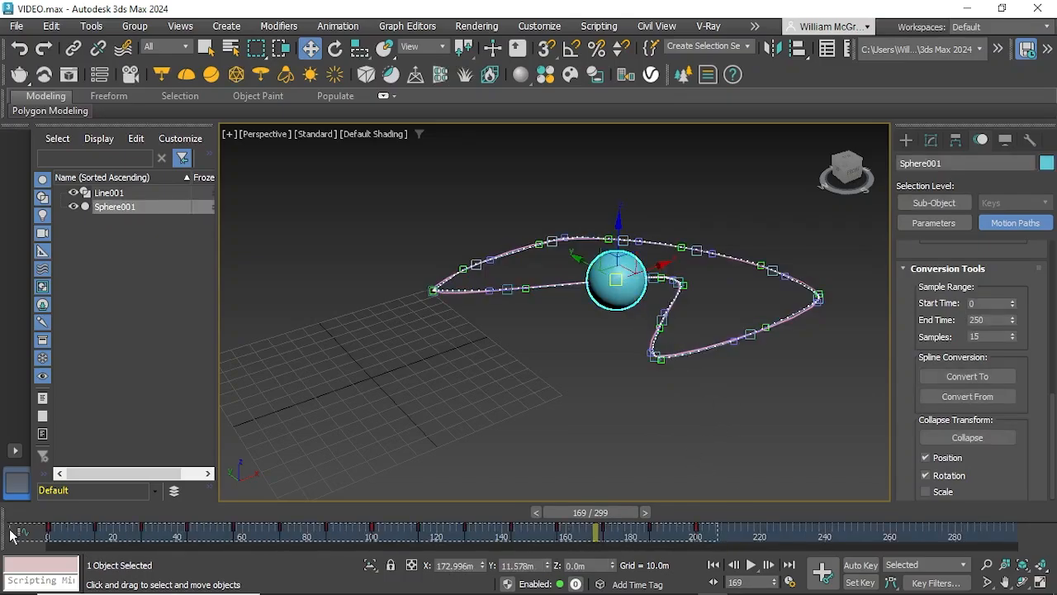
key("Delete")
left_click(605, 399)
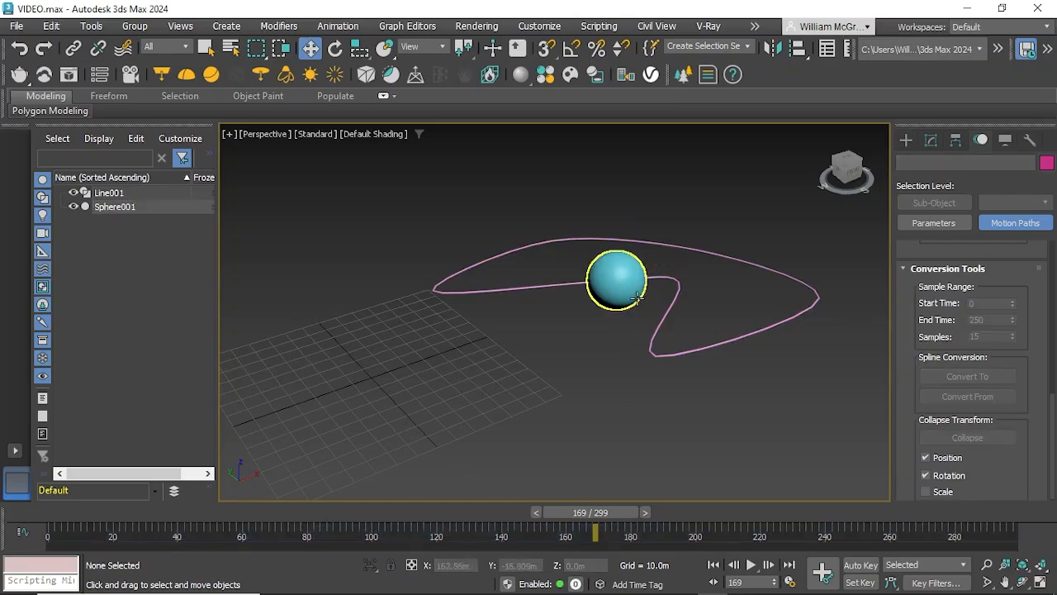
Step: Move the sphere along X, off the spline and back onto the grid
left_click(625, 289)
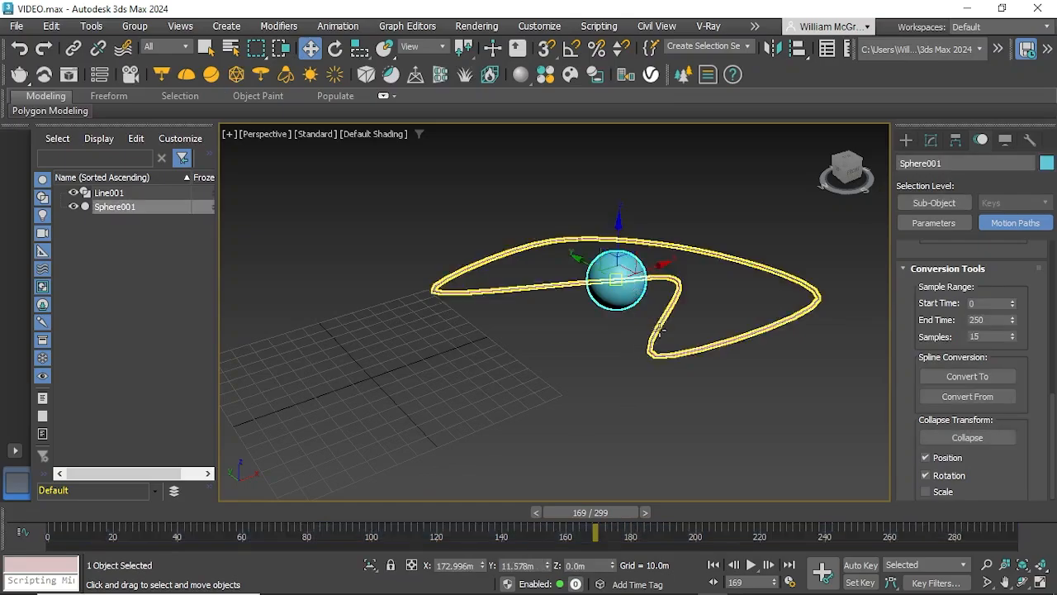
left_click(665, 267)
left_click(619, 277)
left_click(663, 269)
left_click(632, 277)
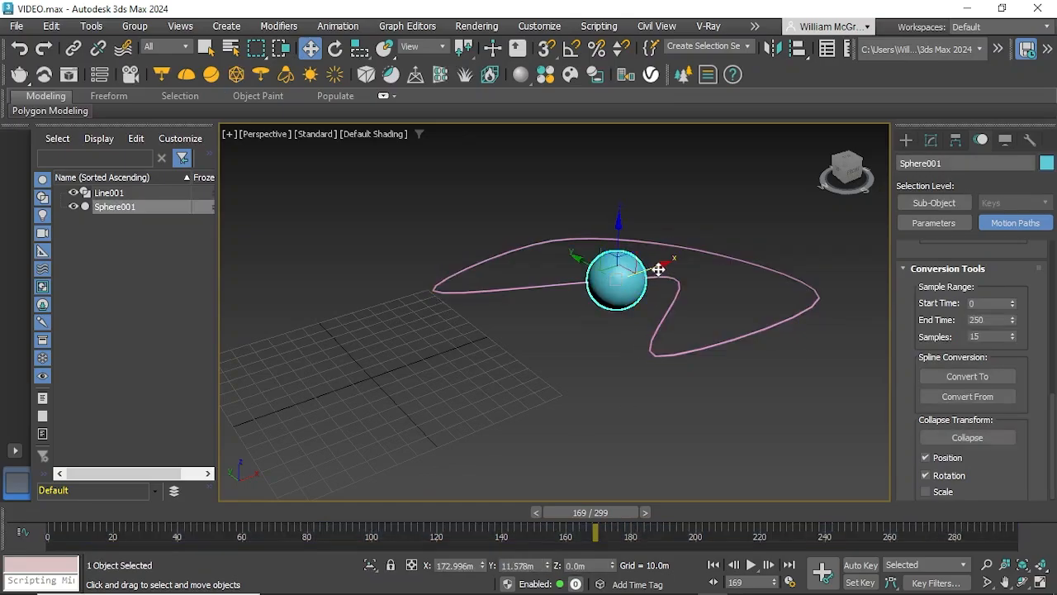
left_click_drag(658, 270, 355, 355)
Step: In the spline's Vertex sub-object level, raise the middle vertex of the inner curve along Z to about 51 m
left_click(717, 341)
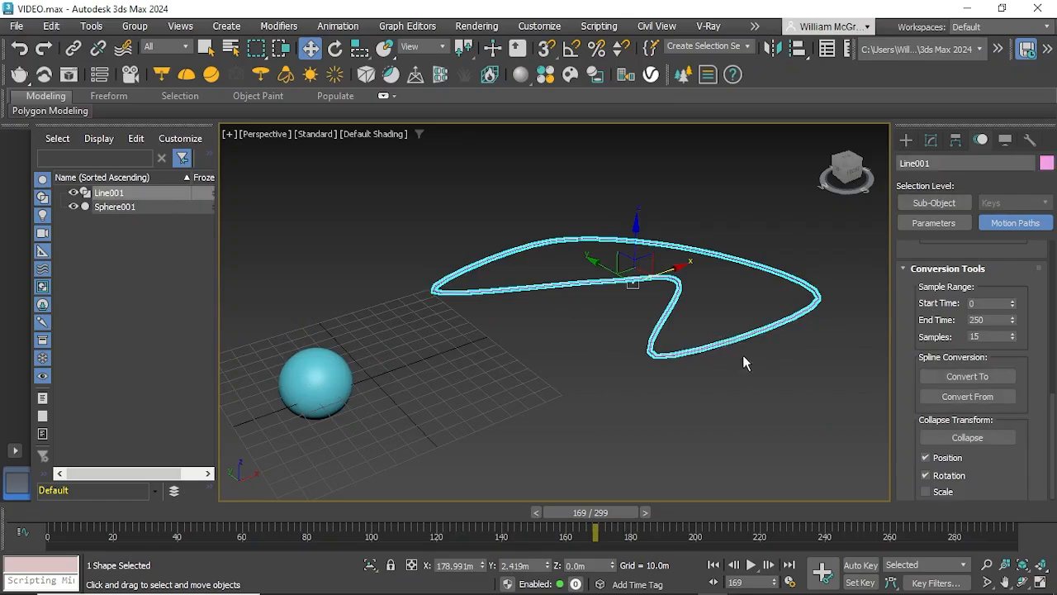
left_click(932, 140)
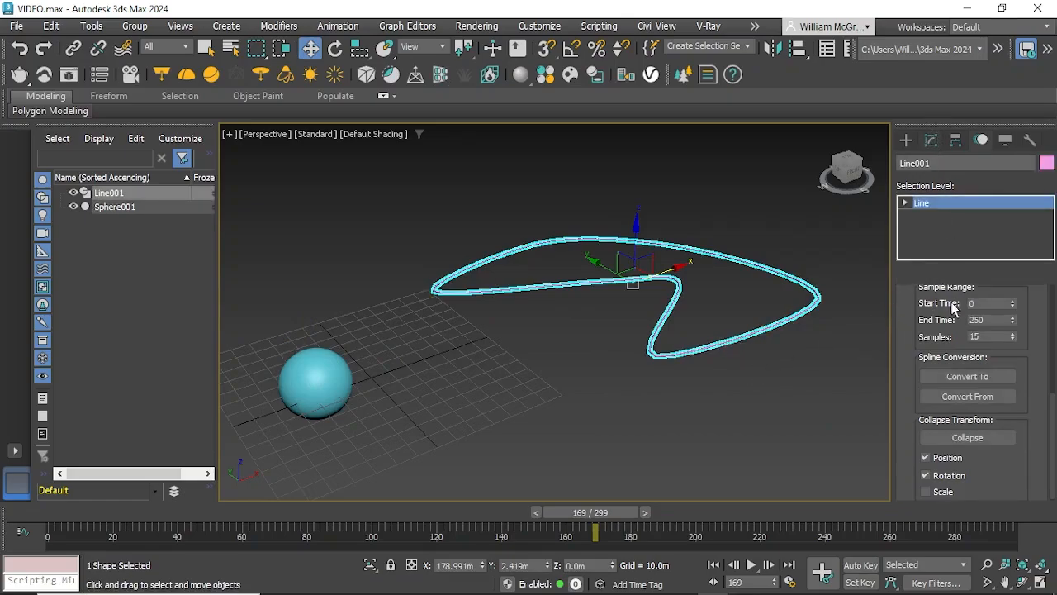
left_click(952, 344)
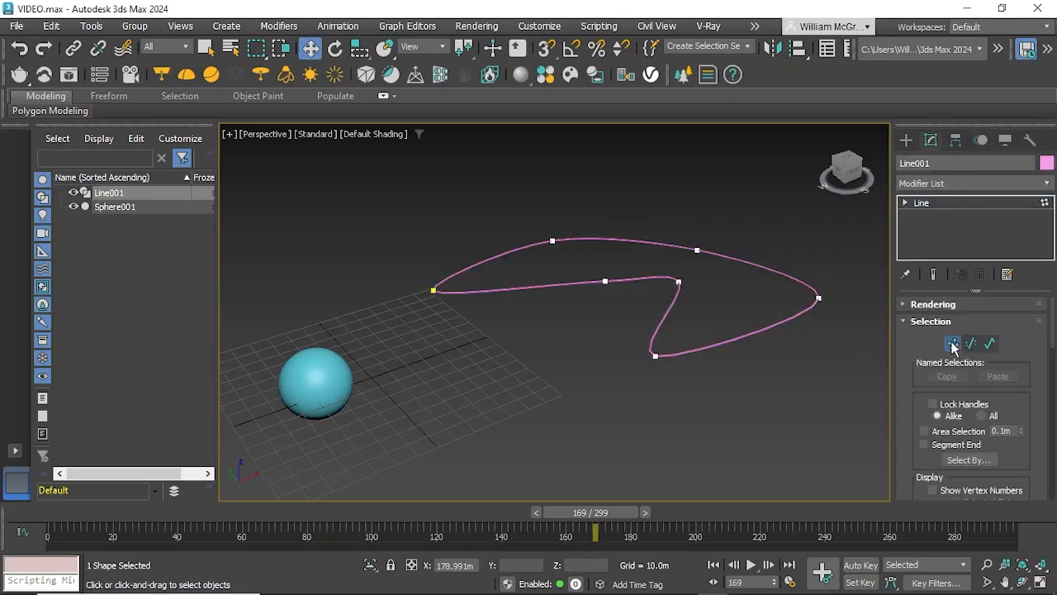
middle_click_drag(759, 421, 676, 370, "alt")
left_click(622, 275)
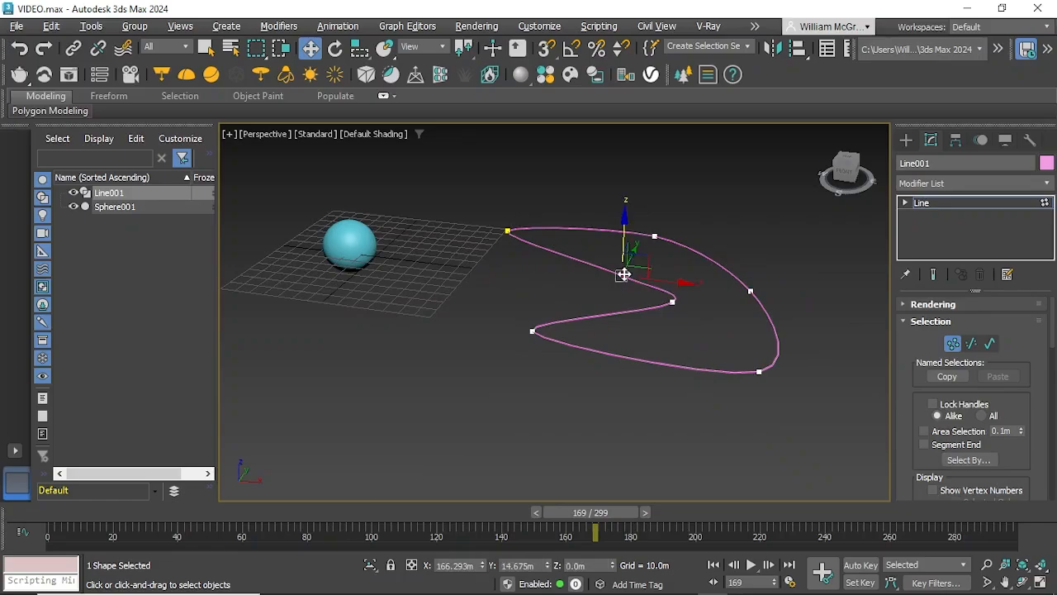
left_click_drag(621, 228, 625, 150)
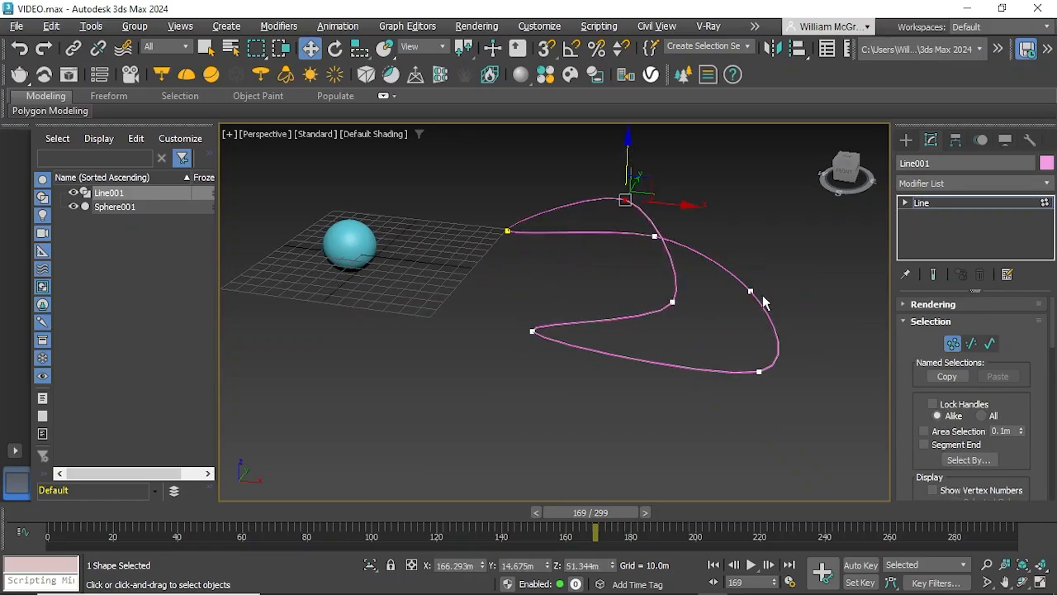
Step: Move the spline's outer-curve vertex outward along X to about 345 m
left_click(752, 289)
middle_click_drag(752, 289, 603, 307, "alt")
left_click_drag(602, 306, 768, 334)
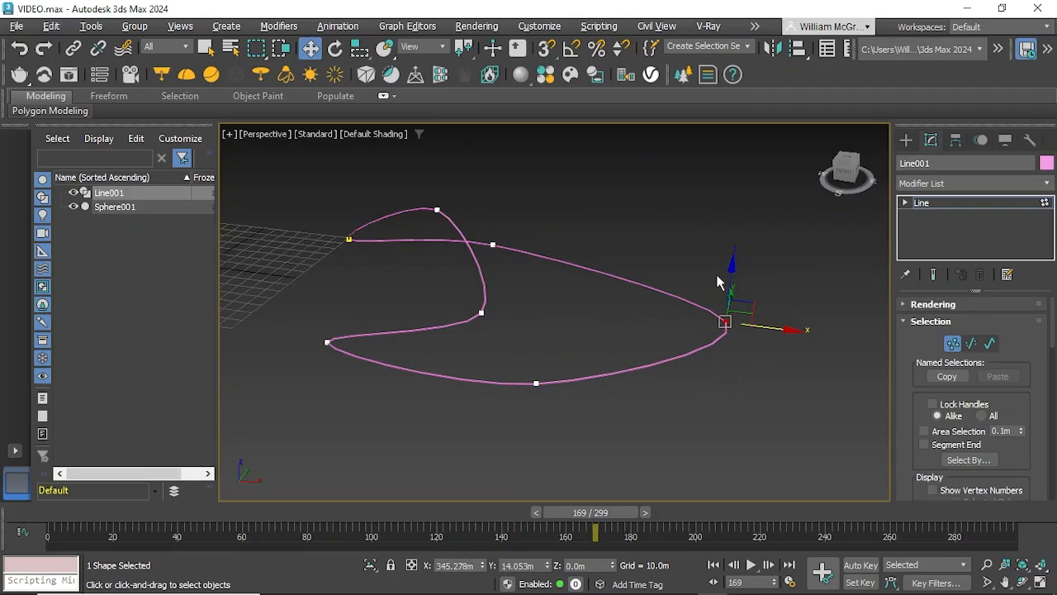
left_click(732, 313)
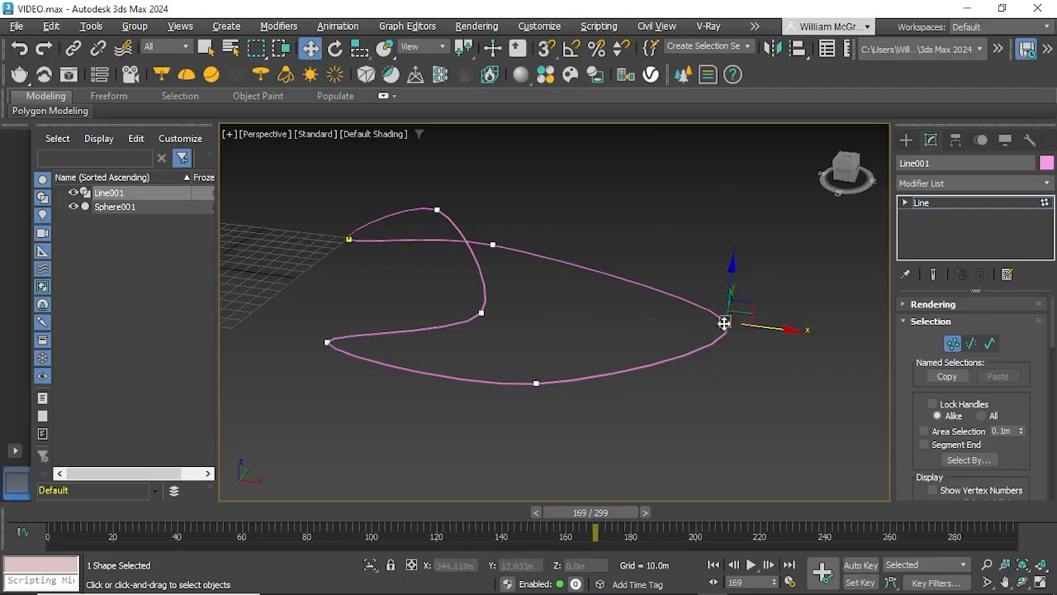
Step: Raise the spline's outermost vertex along Z by about 71 m and exit the Vertex sub-object level
left_click_drag(724, 322, 740, 158)
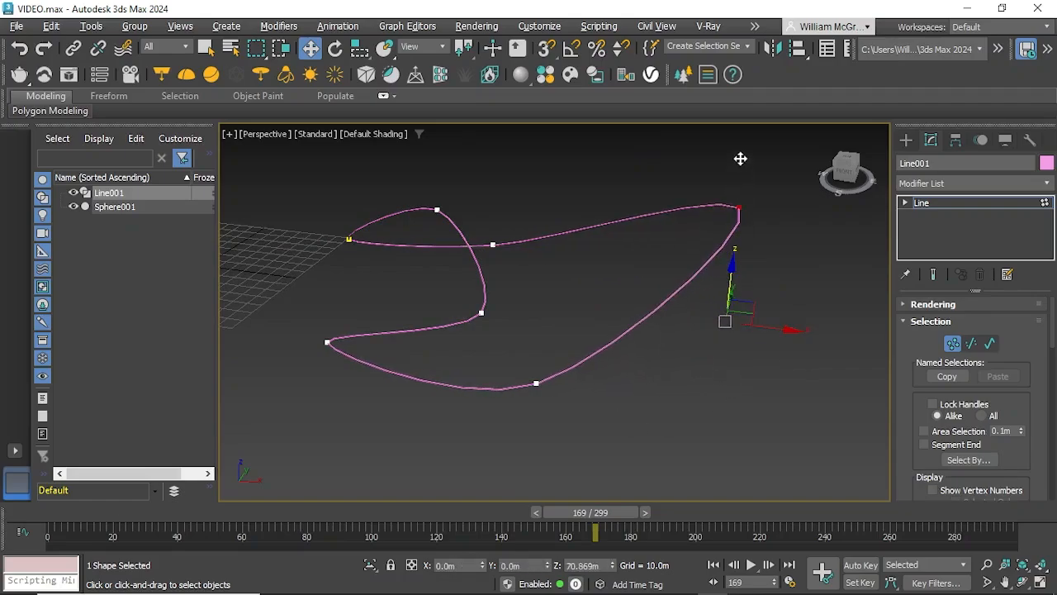
middle_click_drag(636, 266, 716, 274, "alt")
left_click(464, 364)
middle_click_drag(464, 364, 370, 436, "alt")
scroll(473, 407, "down", 5)
scroll(358, 390, "up", 6)
middle_click_drag(356, 389, 470, 374)
scroll(470, 373, "down", 3)
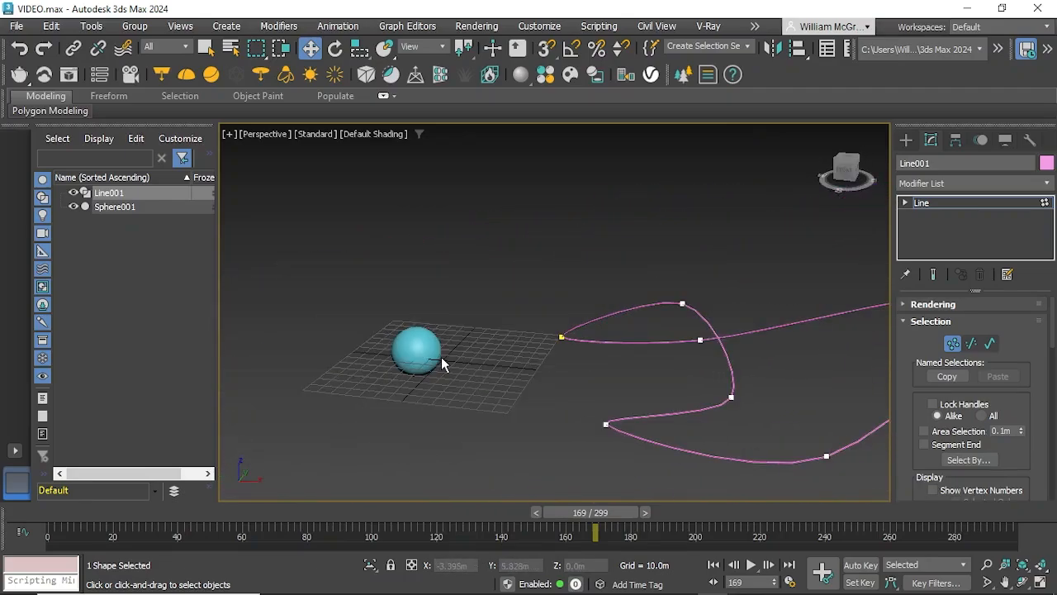
left_click(955, 345)
Step: Select the sphere and convert its motion path from the edited spline
left_click(432, 357)
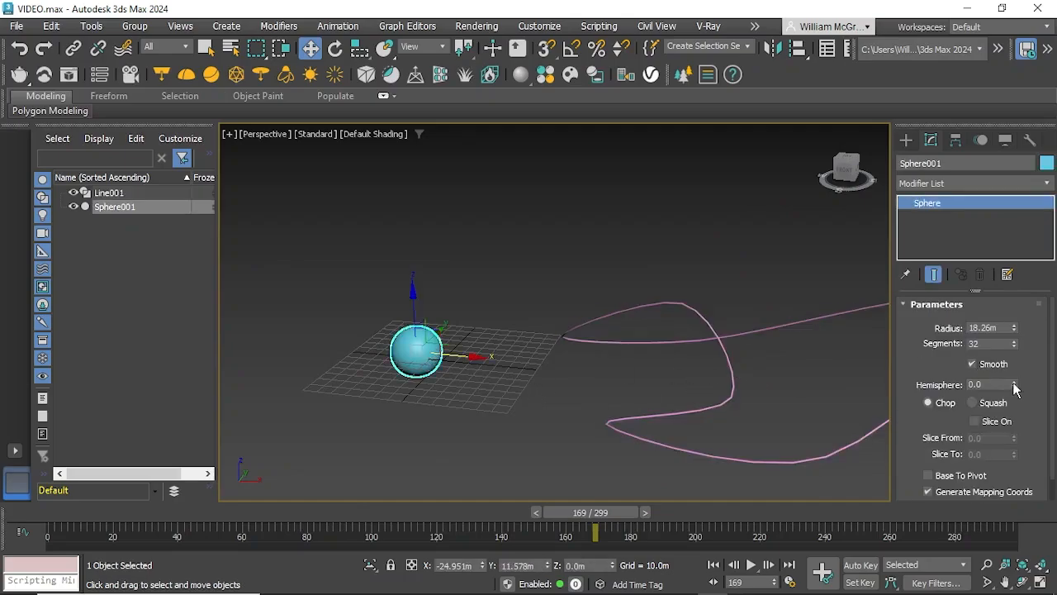
scroll(1033, 375, "down", 2)
scroll(1032, 380, "up", 2)
scroll(1034, 386, "down", 2)
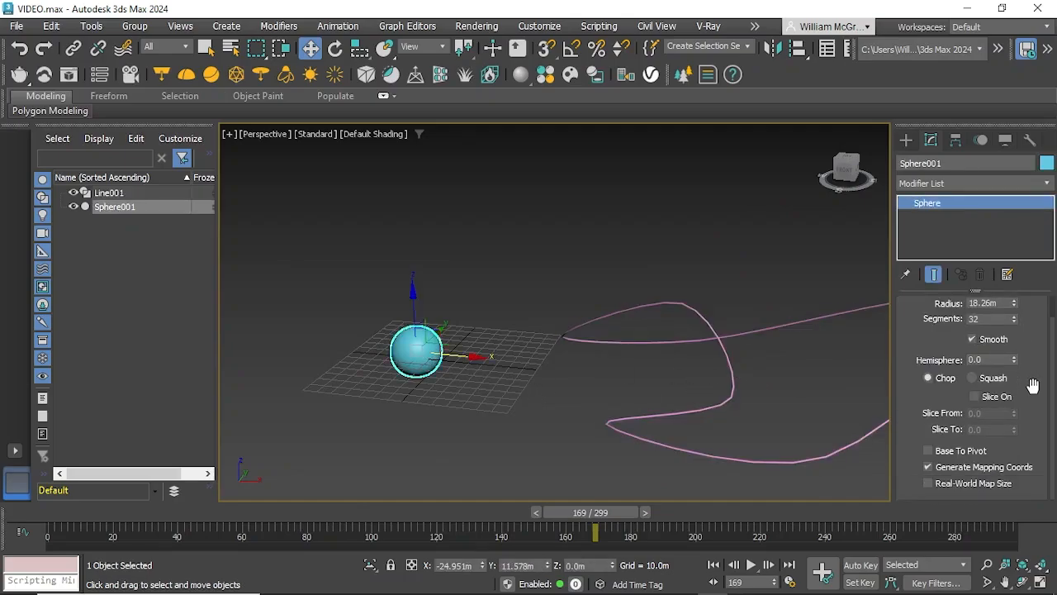
left_click(982, 142)
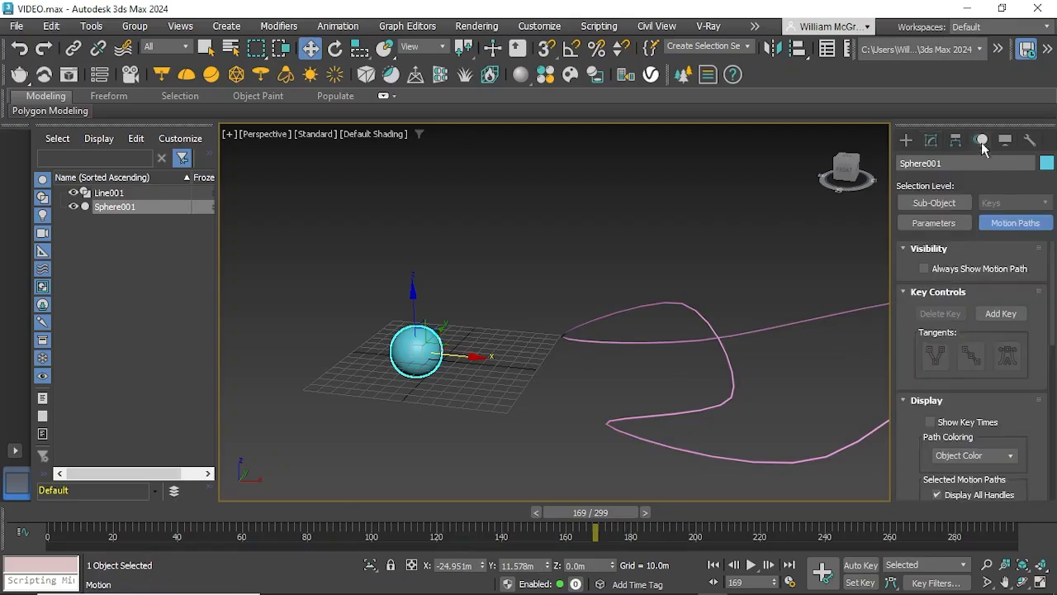
scroll(1038, 349, "down", 20)
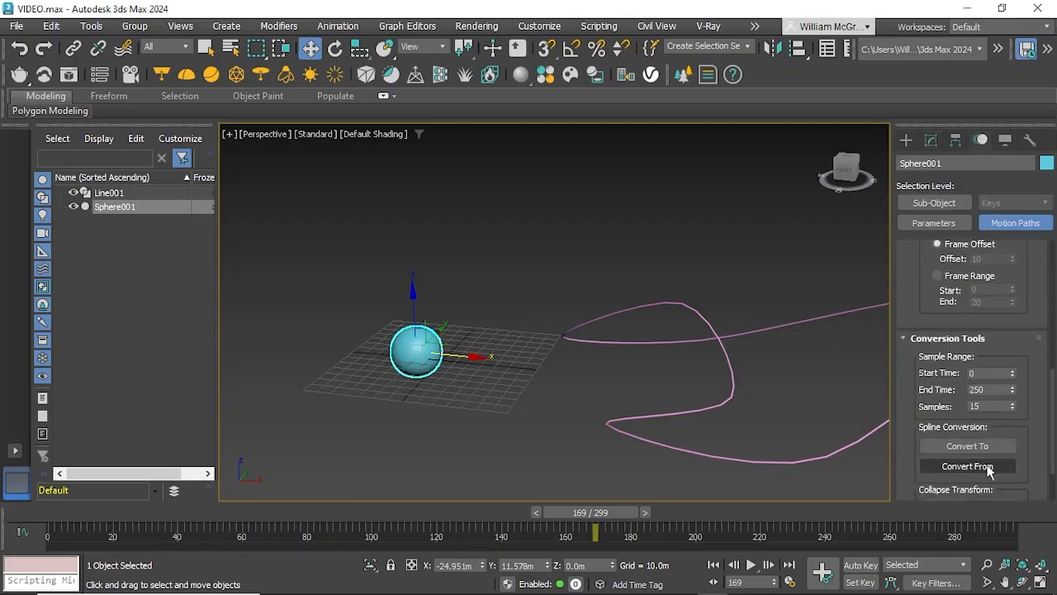
left_click(987, 467)
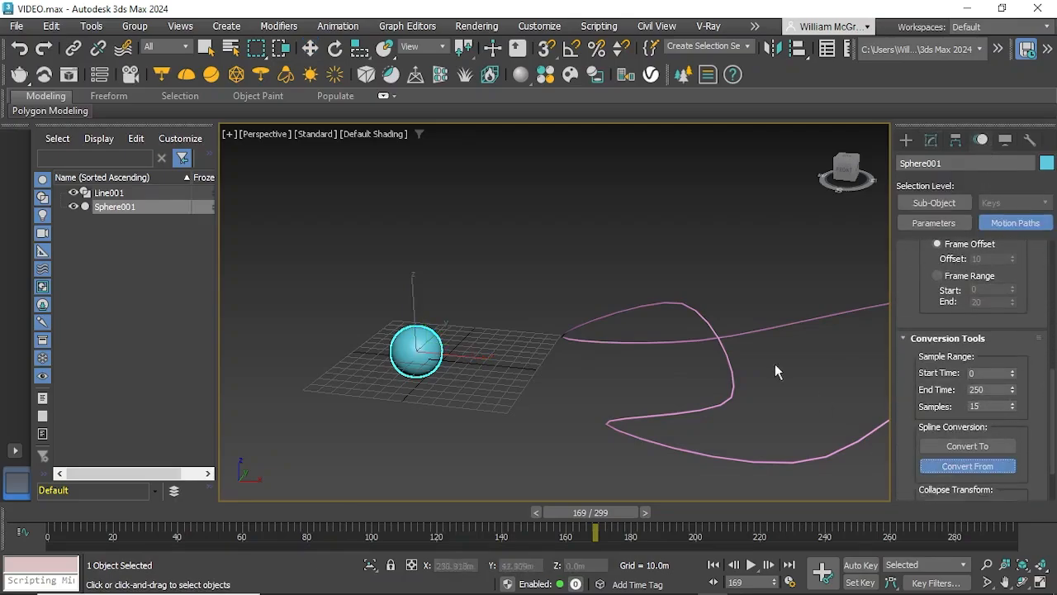
left_click(696, 313)
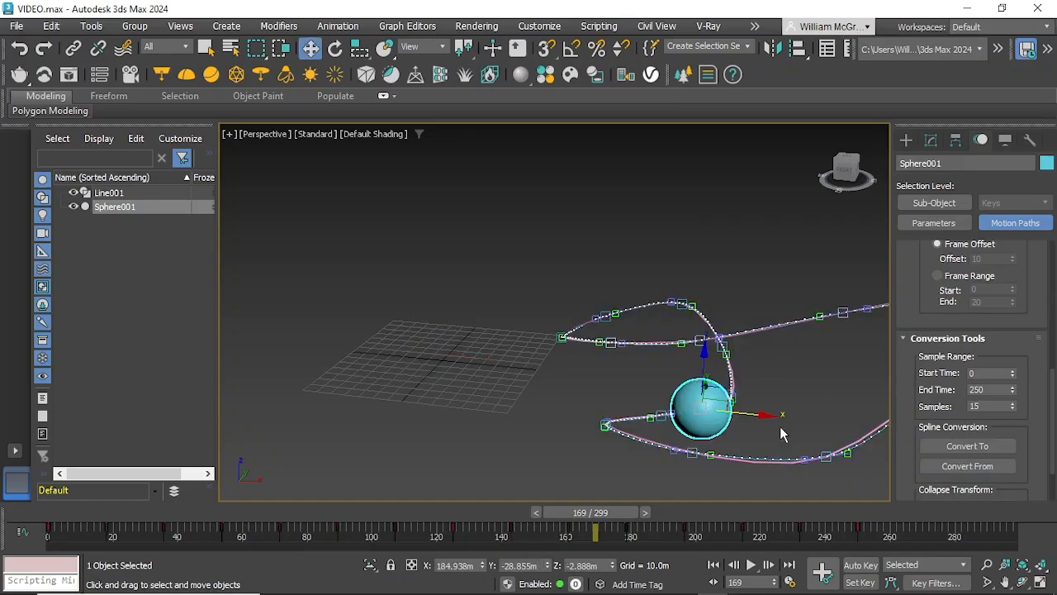
Step: Rewind to frame 0, deselect the sphere, play its animation along the path, and return to frame 0
middle_click_drag(780, 425, 694, 416, "alt")
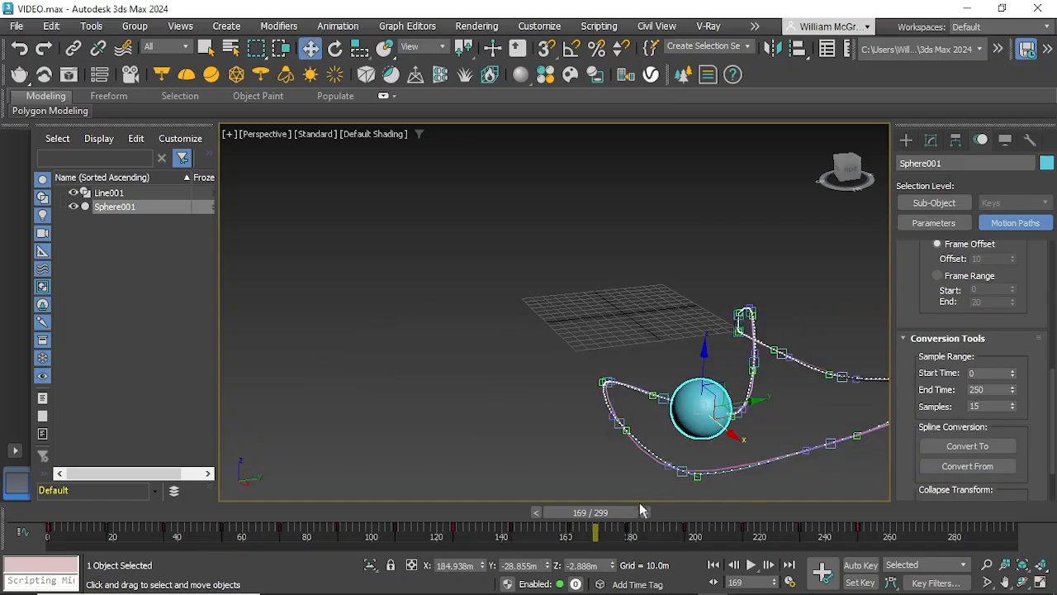
left_click_drag(640, 508, 50, 513)
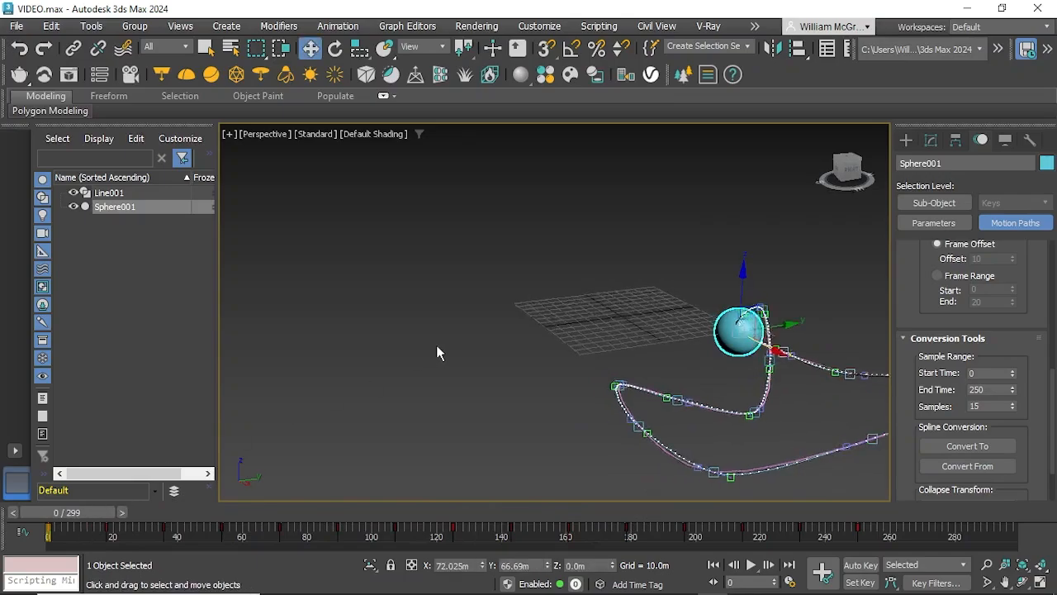
middle_click_drag(437, 353, 679, 416, "alt")
left_click(786, 399)
left_click(750, 565)
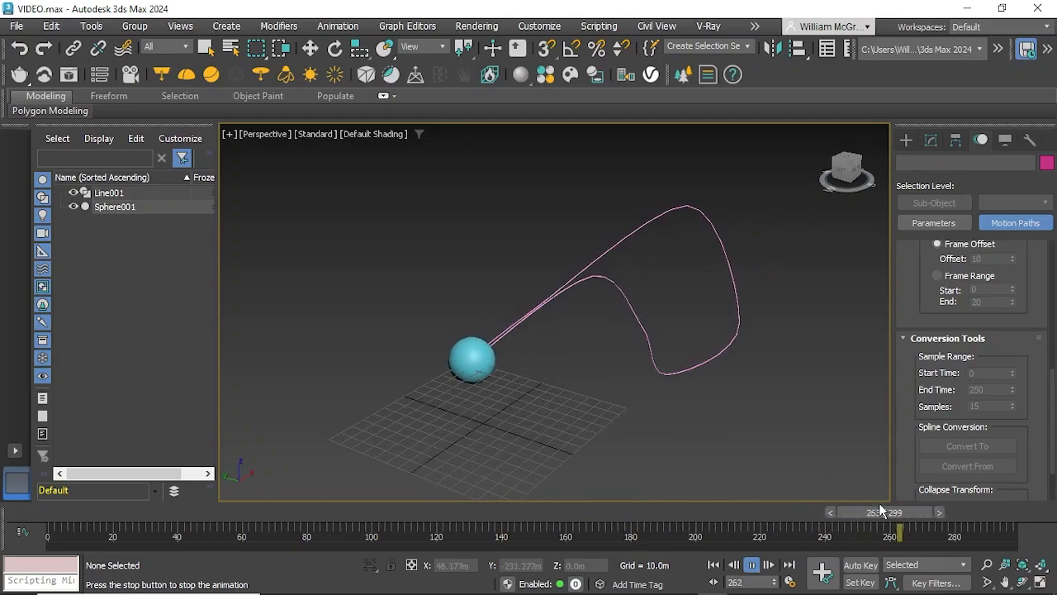
left_click_drag(905, 510, 48, 530)
key("w")
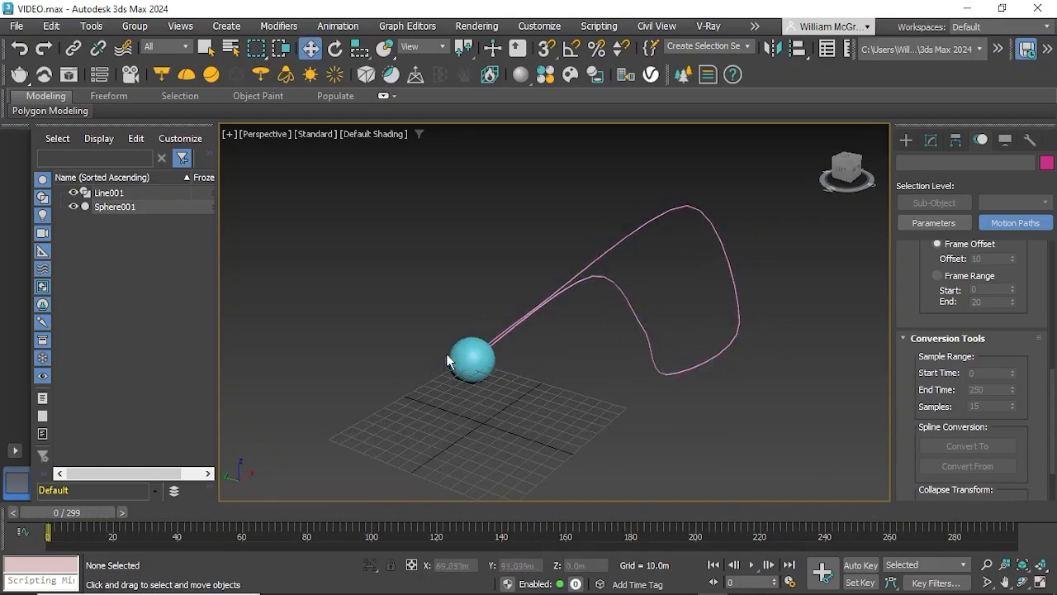
Step: Select the sphere, set its motion path coloring to Gradient, and play the animation briefly
left_click(465, 345)
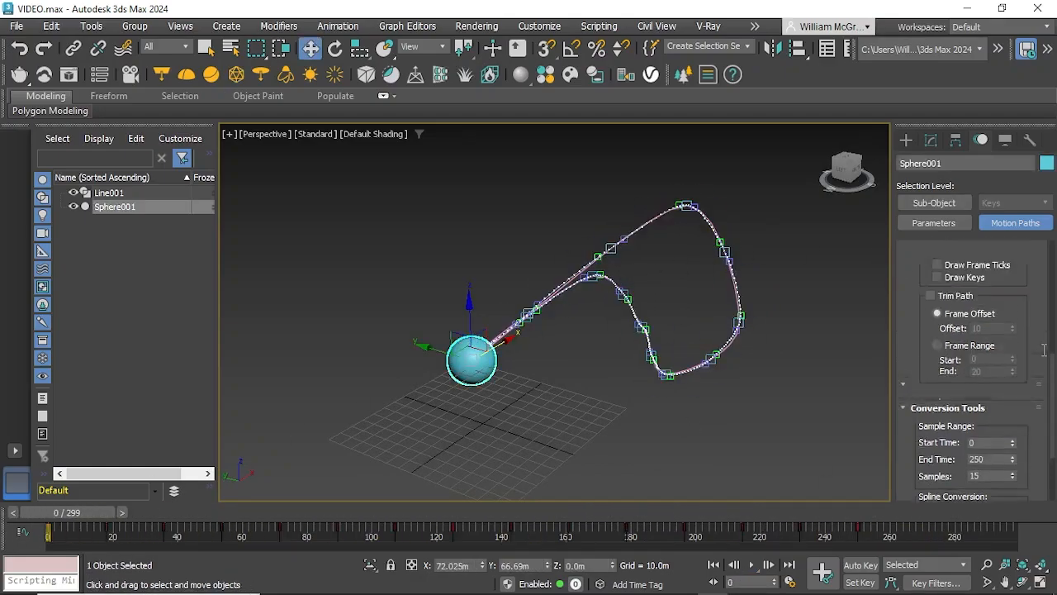
scroll(1042, 356, "up", 5)
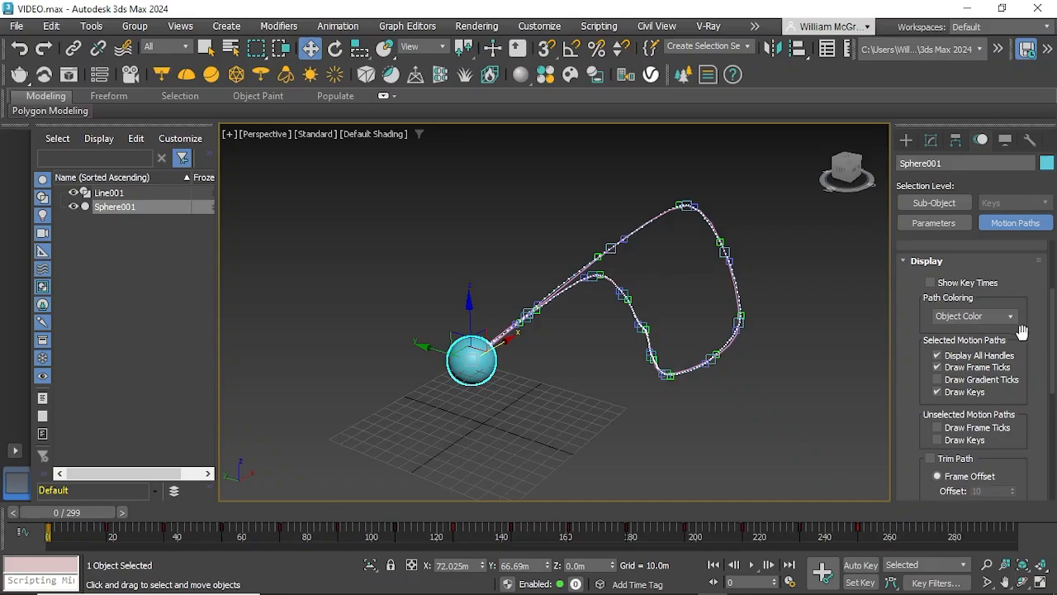
left_click(1010, 317)
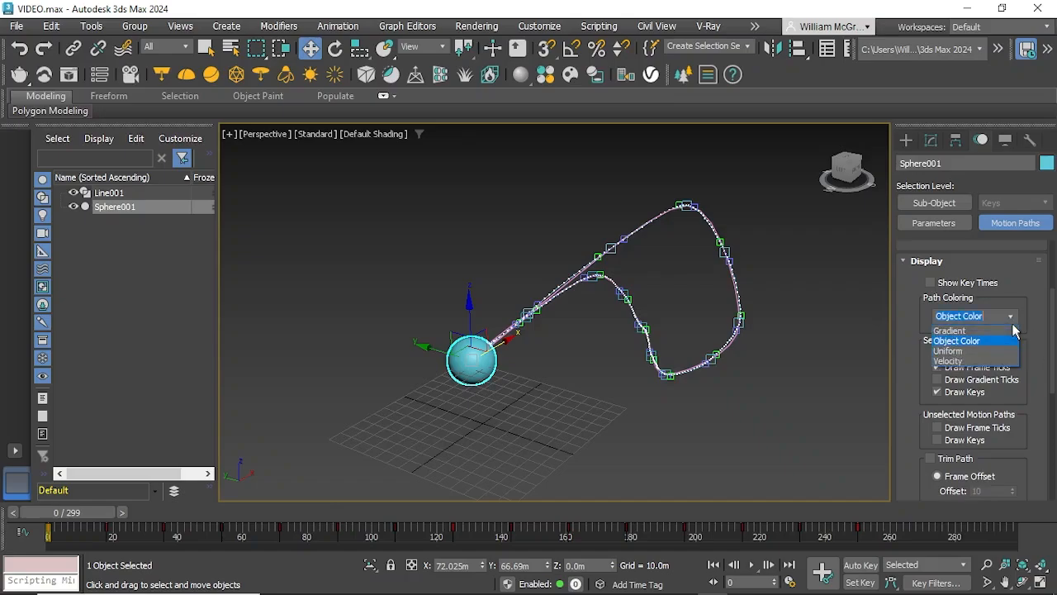
left_click(950, 331)
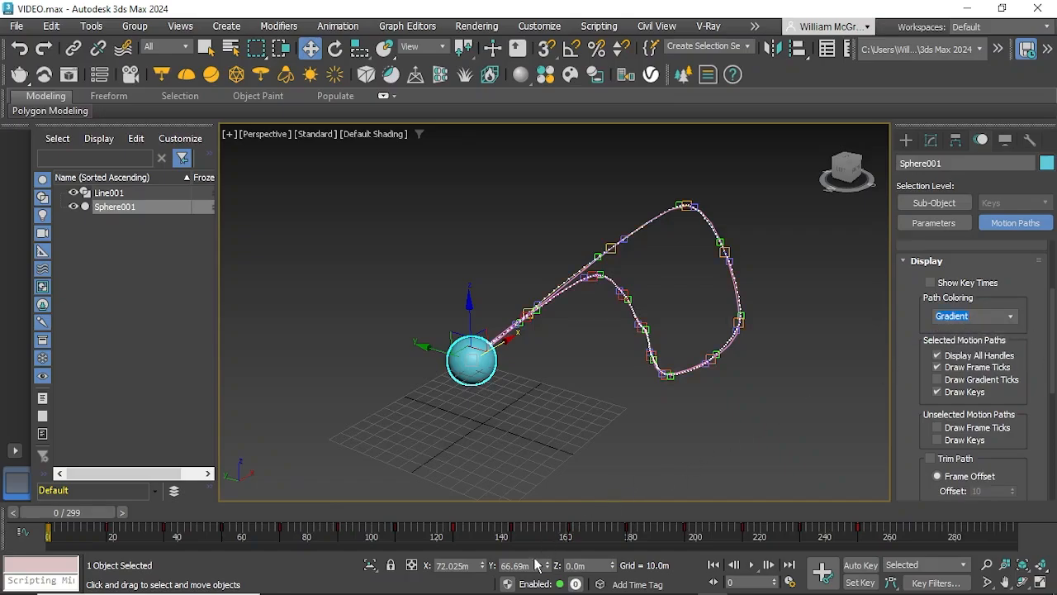
left_click(756, 565)
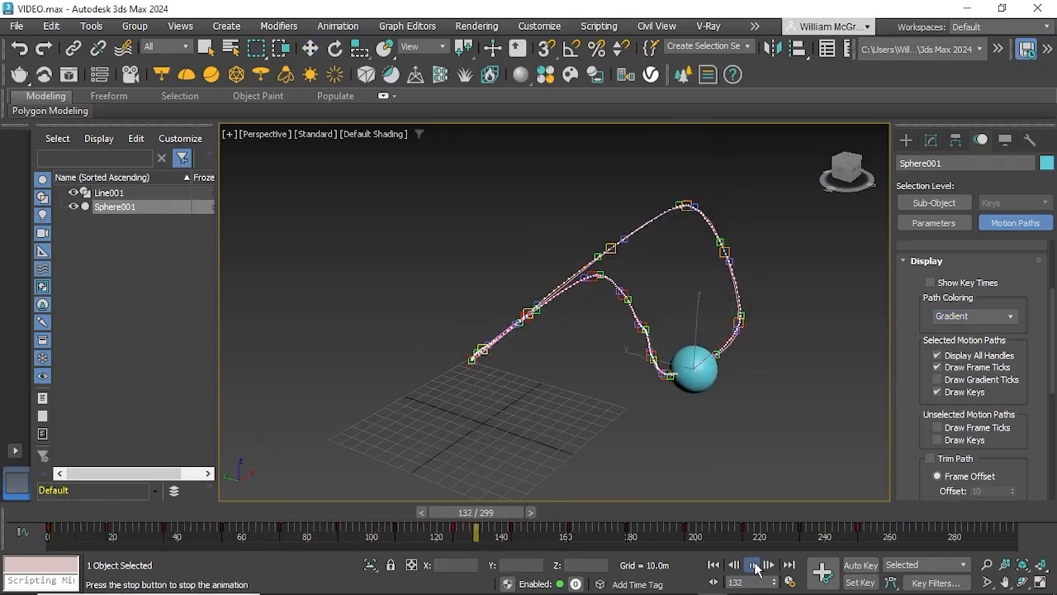
left_click(754, 565)
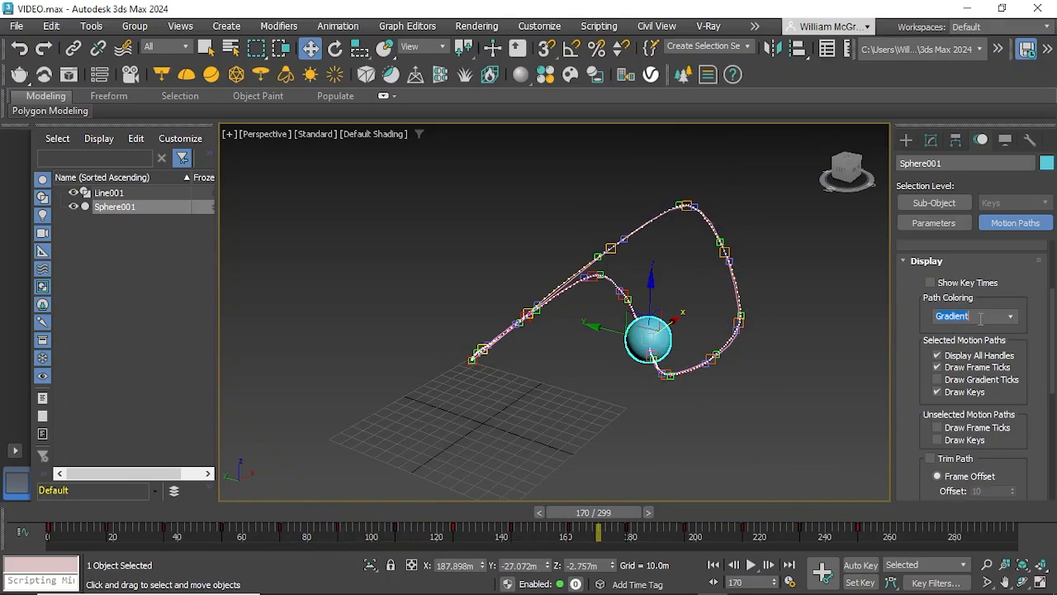
Step: Try the Object Color and Uniform path colorings on the sphere's motion path while the animation plays
left_click(1007, 319)
left_click(981, 341)
left_click(752, 565)
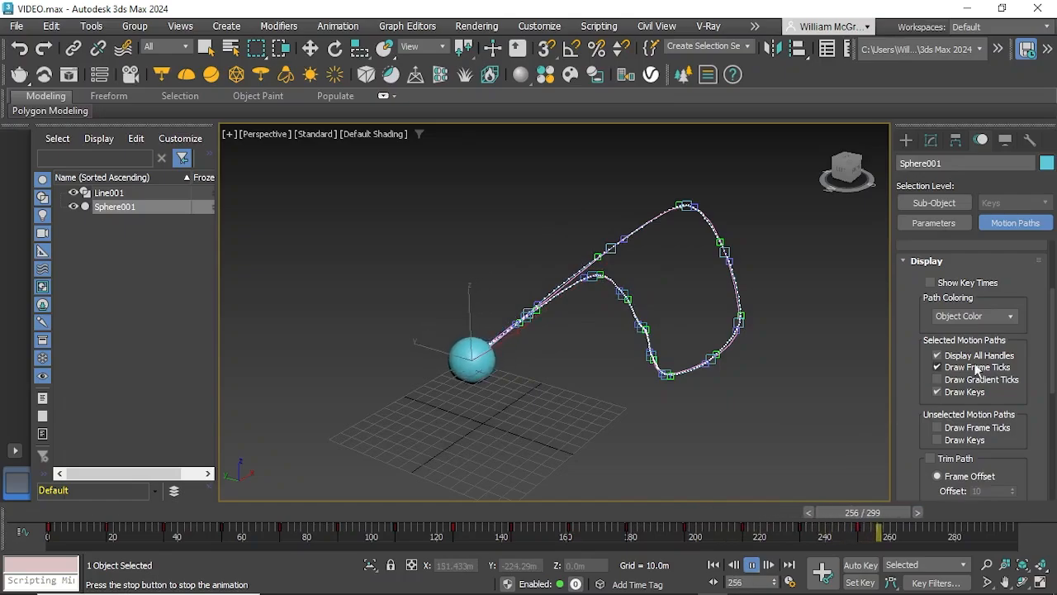
left_click(997, 315)
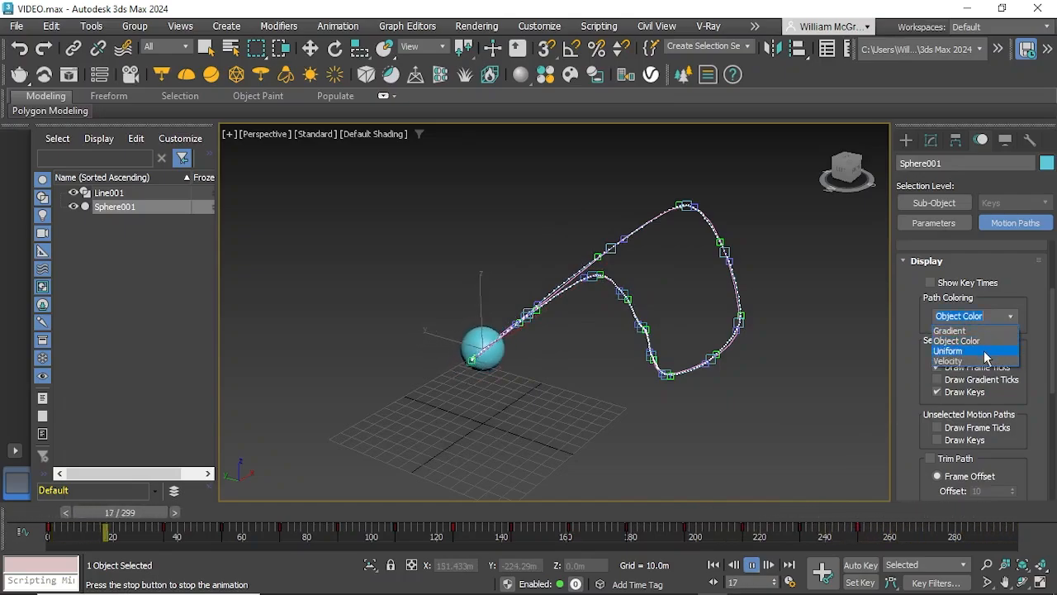
left_click(985, 353)
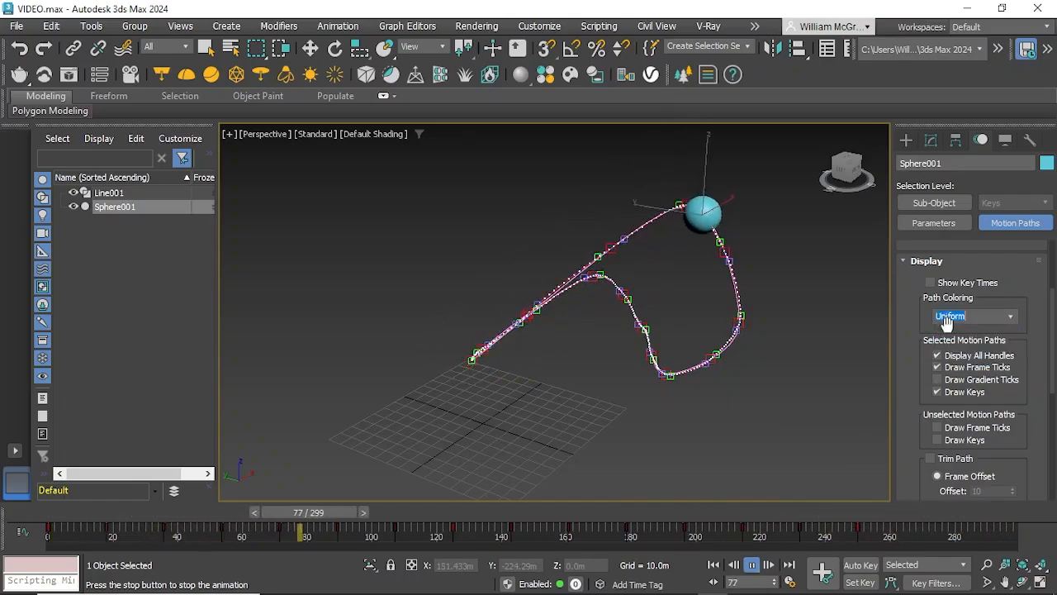
Step: Set the motion path coloring to Velocity and show the key times along the path
left_click(1015, 321)
left_click(946, 364)
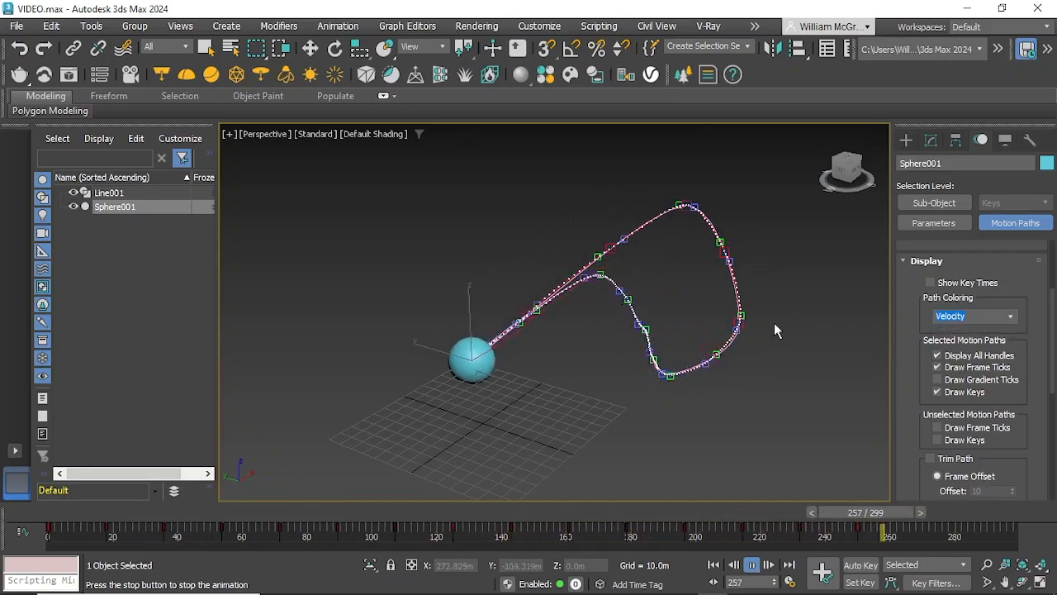
middle_click_drag(841, 361, 817, 373, "alt")
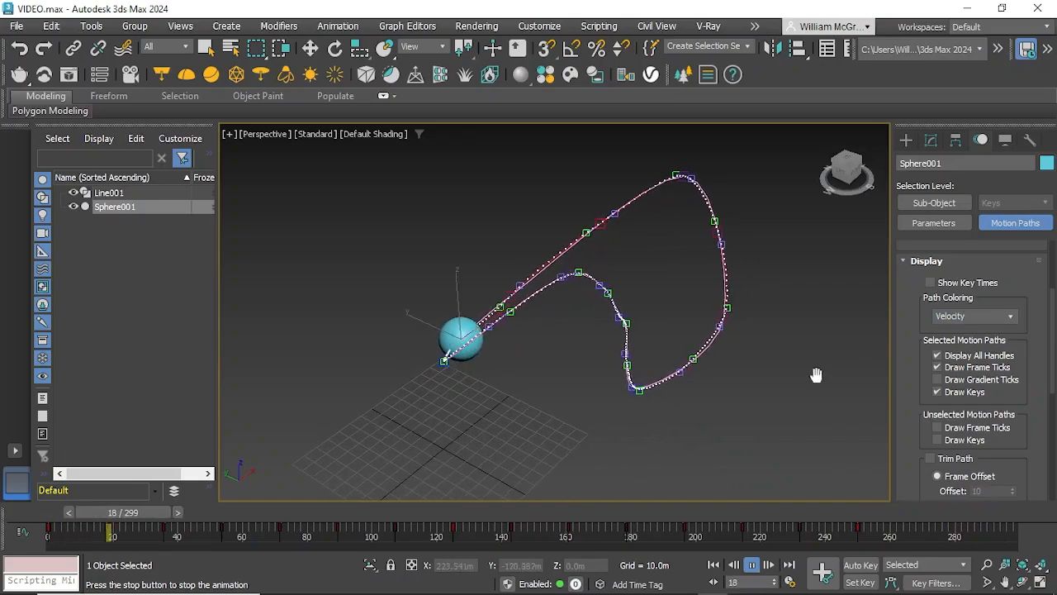
left_click(931, 286)
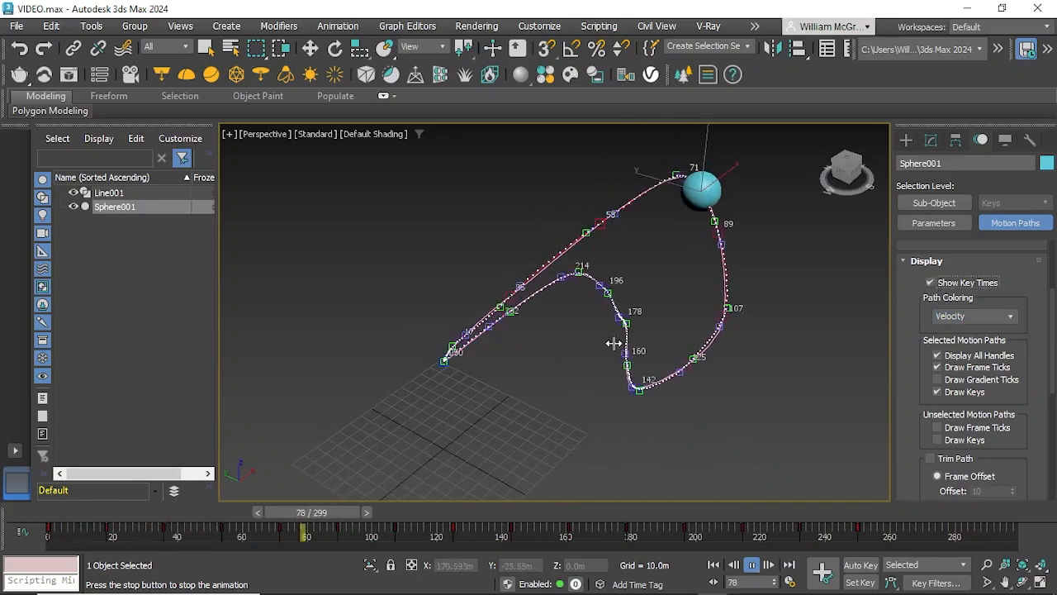
Step: Scrub the sphere along its path to frame 160, play the animation from there, and return to frame 0
scroll(619, 344, "up", 3)
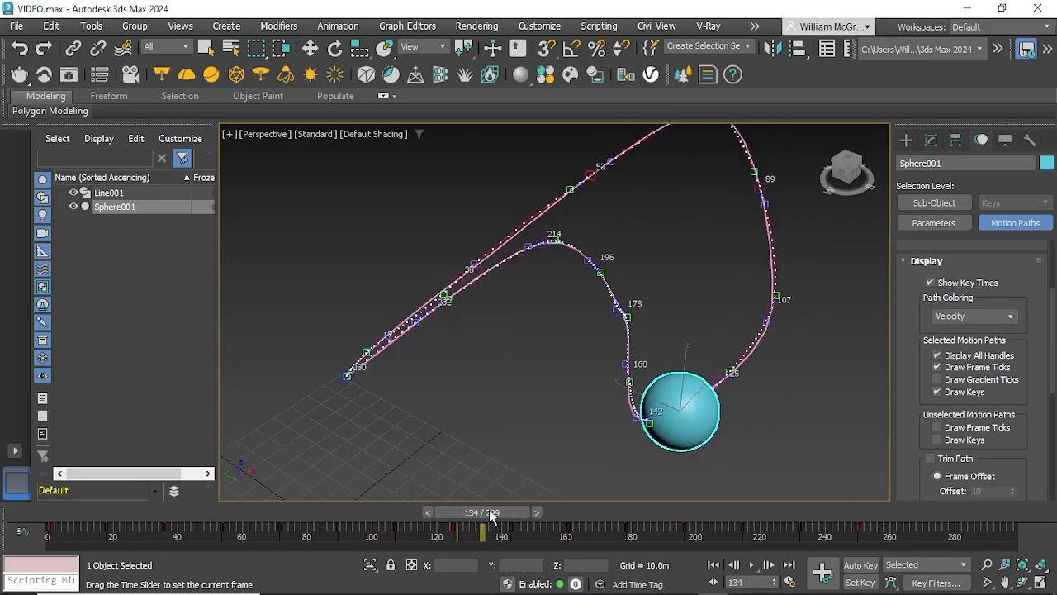
left_click_drag(484, 512, 570, 516)
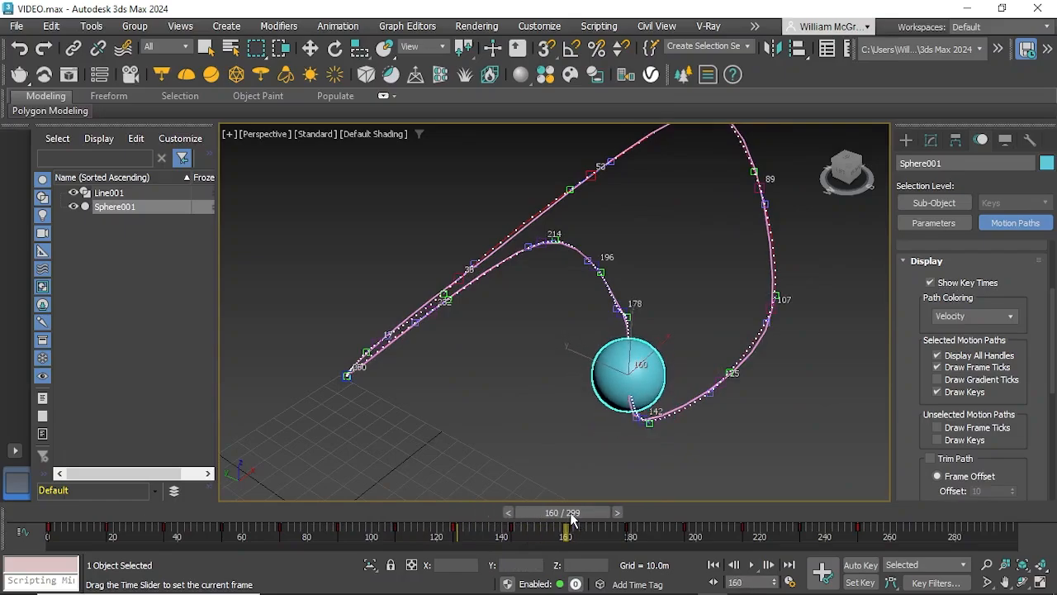
key("w")
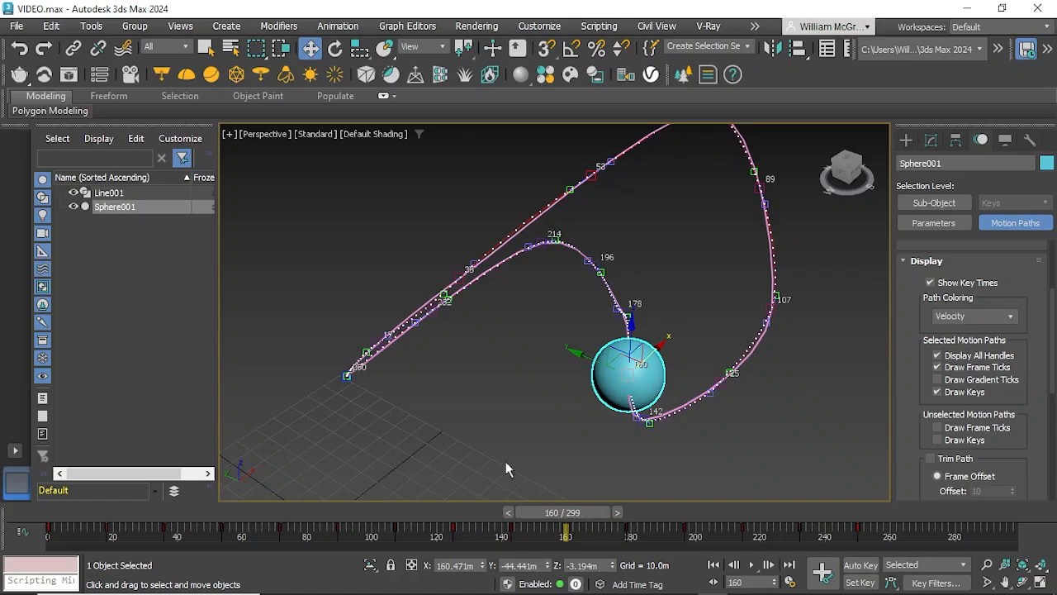
left_click(751, 564)
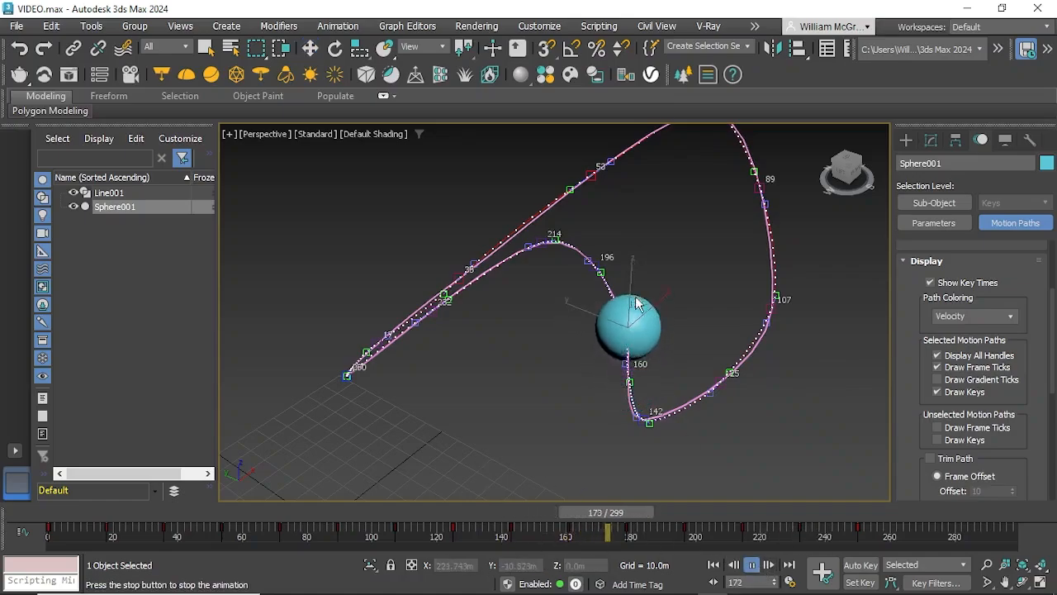
left_click_drag(701, 512, 50, 512)
Step: Set the playback speed to 1/4x in the time configuration and play the animation briefly
left_click(788, 584)
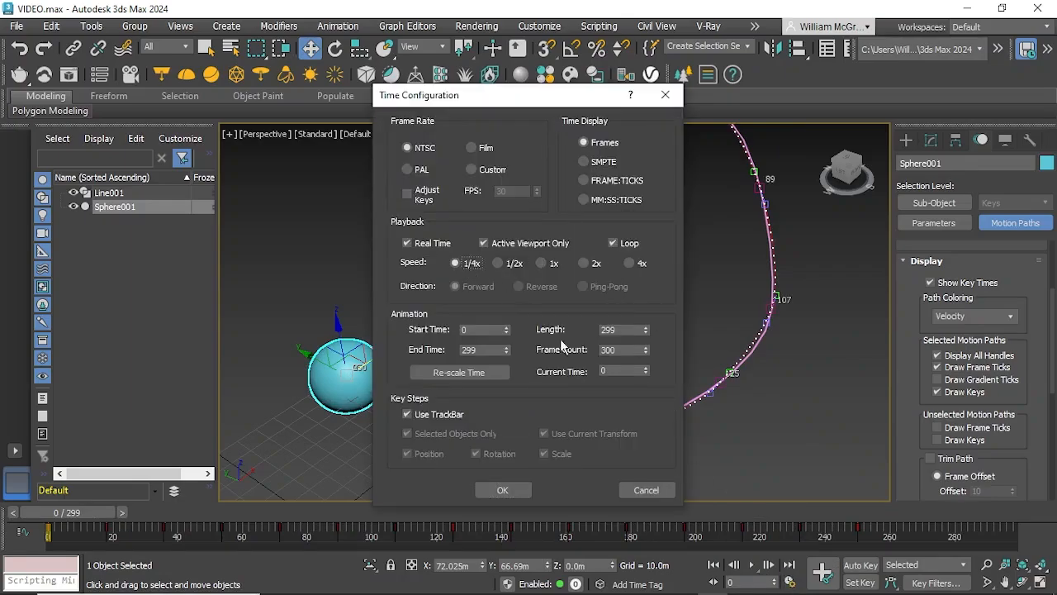
left_click(502, 491)
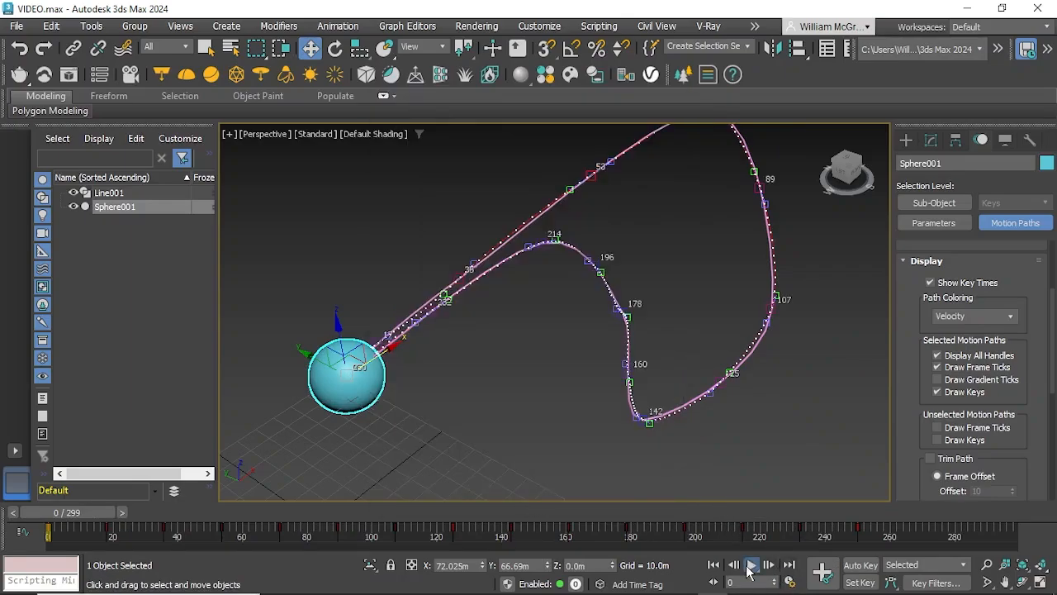
left_click(750, 566)
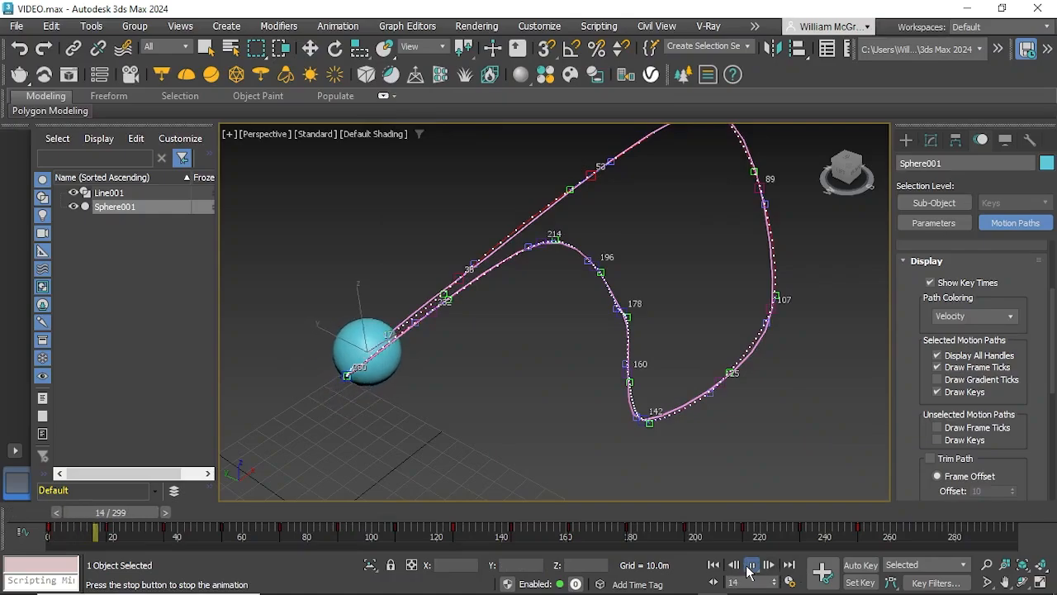
left_click(750, 566)
Step: Set the animation's frame count to 100 in the time configuration and play the shortened animation
left_click(788, 583)
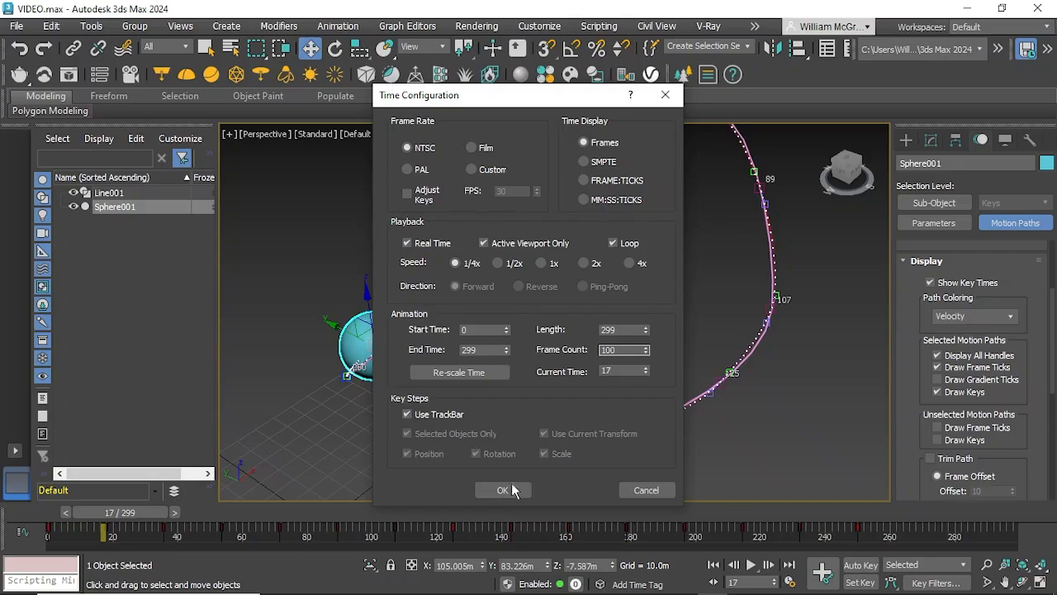
left_click(504, 490)
left_click(750, 566)
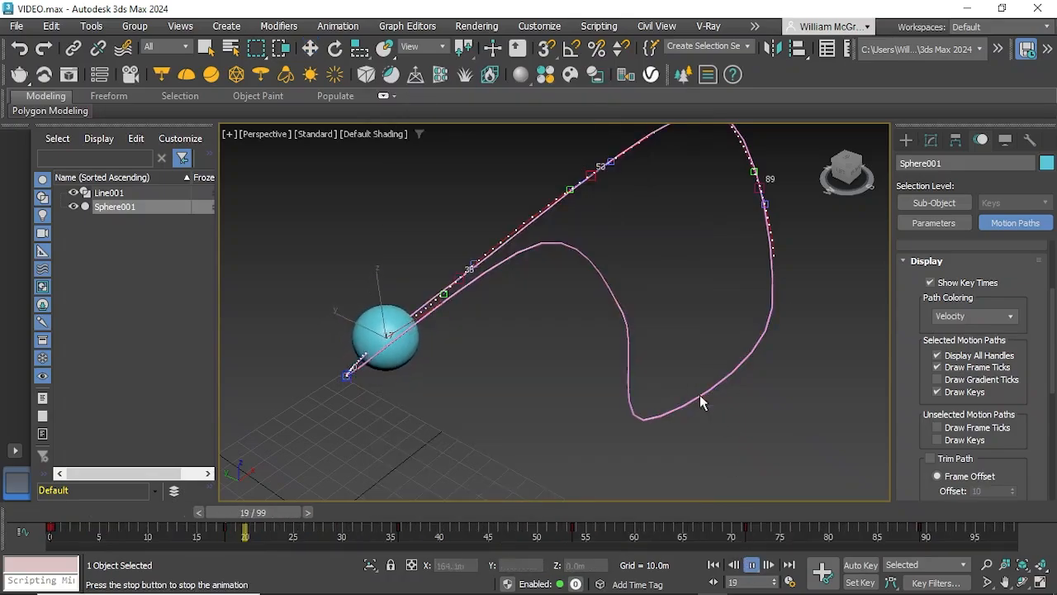
middle_click_drag(699, 395, 729, 371, "alt")
Step: Set the playback speed to 2x in the time configuration and play the animation again
left_click(789, 582)
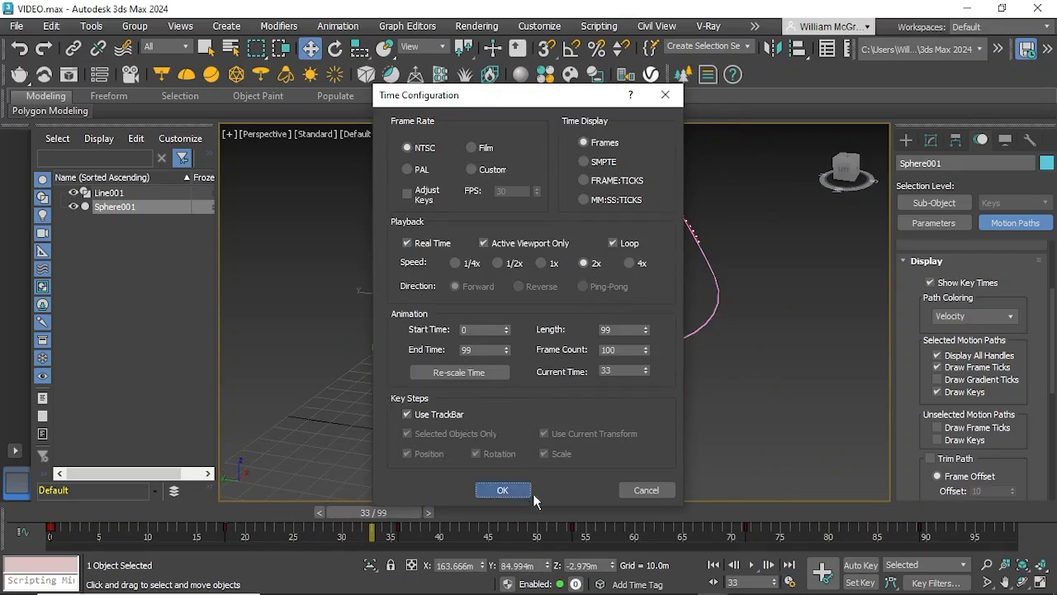
left_click(502, 490)
left_click(750, 566)
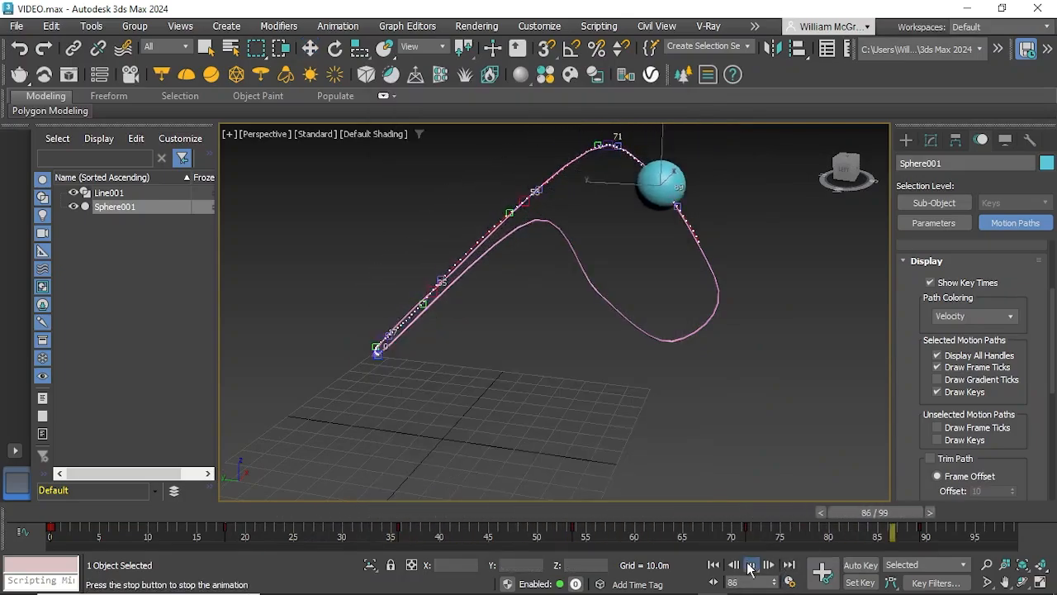
Step: Set the playback speed to 1x in the time configuration and play the animation briefly
middle_click_drag(673, 384, 679, 419)
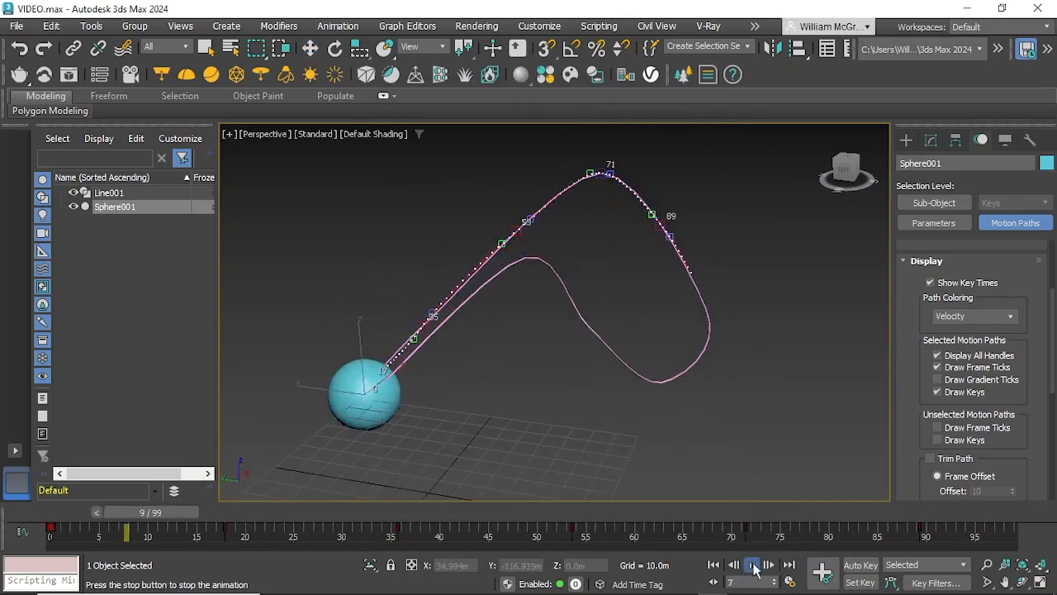
left_click(751, 565)
left_click(790, 582)
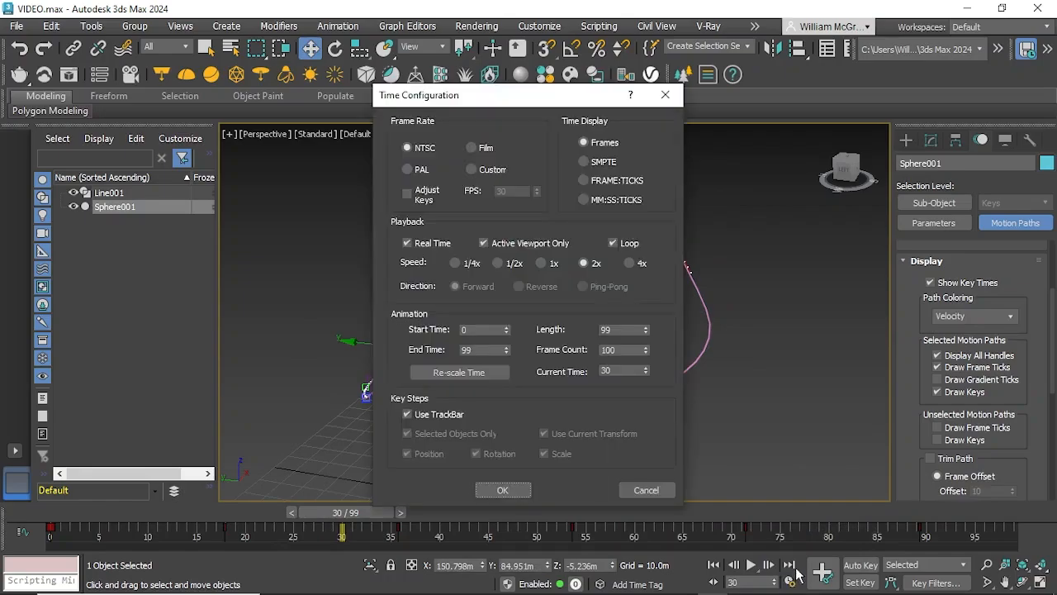
left_click(503, 491)
left_click(751, 566)
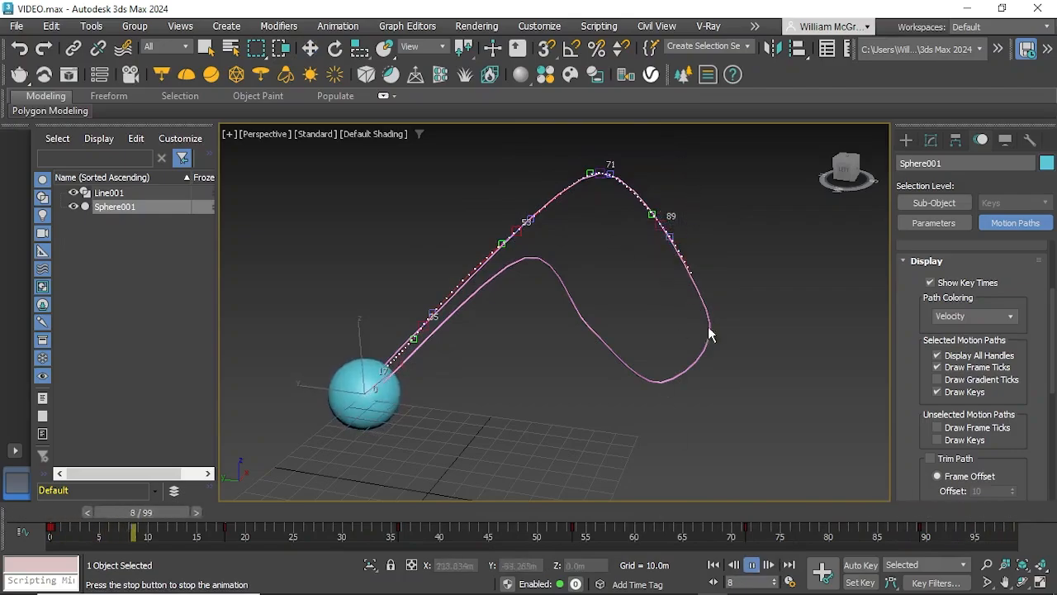
left_click(752, 565)
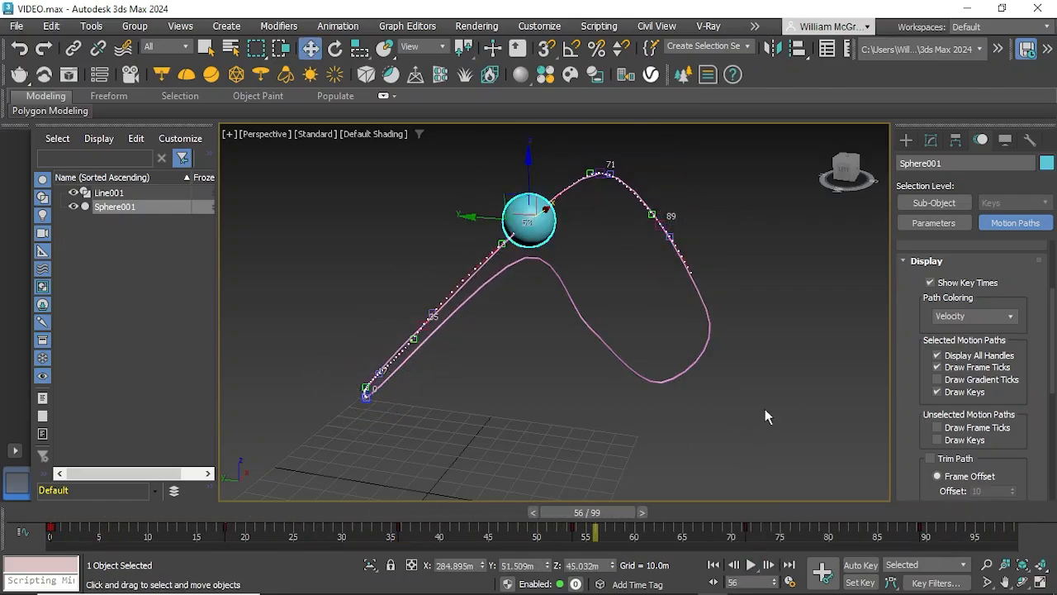
Step: With the sphere deselected, set the animation's frame count to 300 in the time configuration and play the lengthened animation
left_click(777, 395)
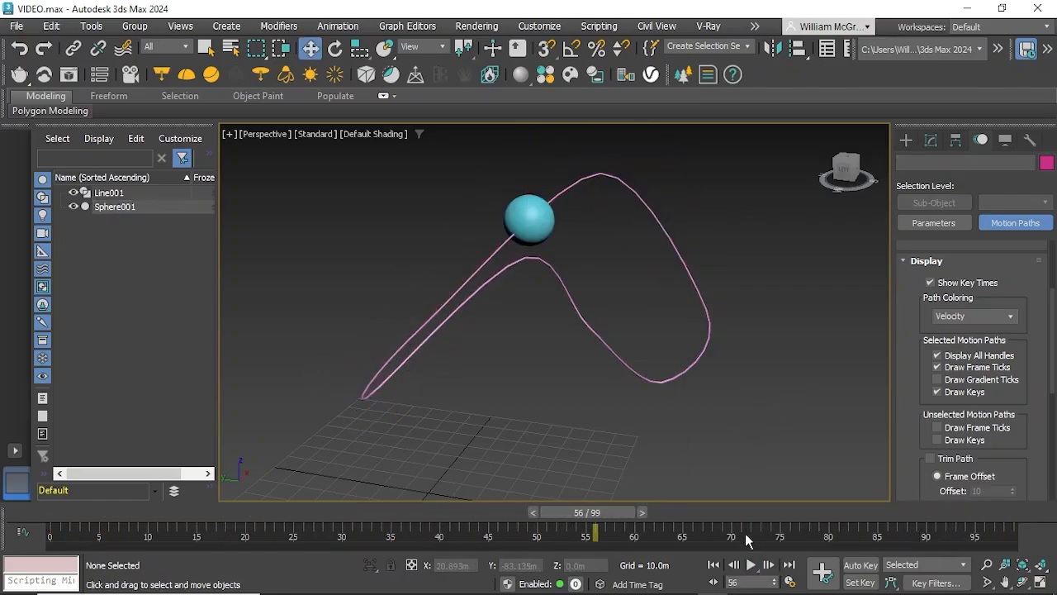
left_click(790, 582)
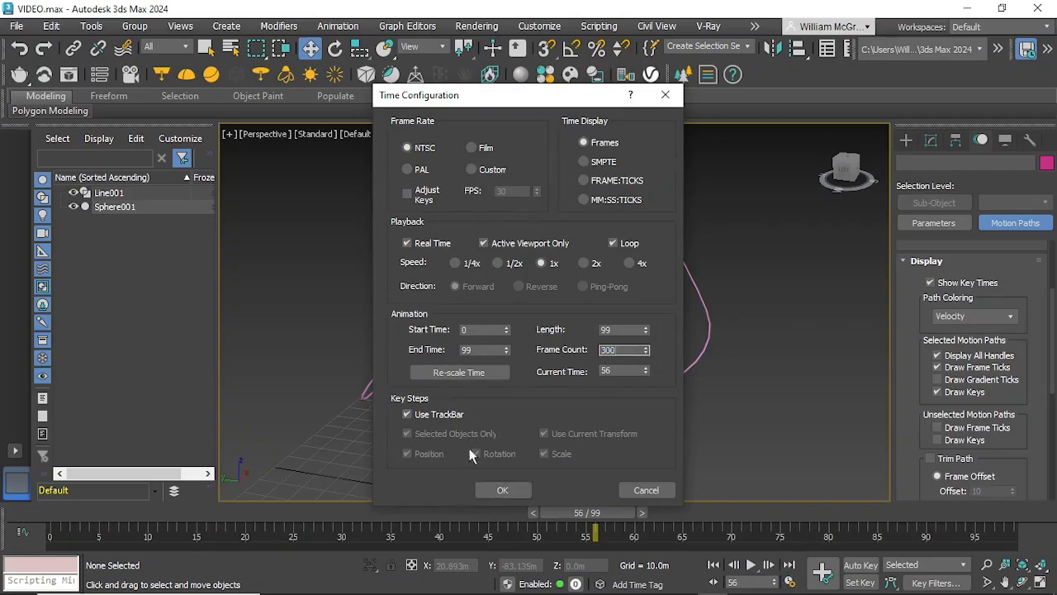
left_click(525, 487)
left_click(752, 565)
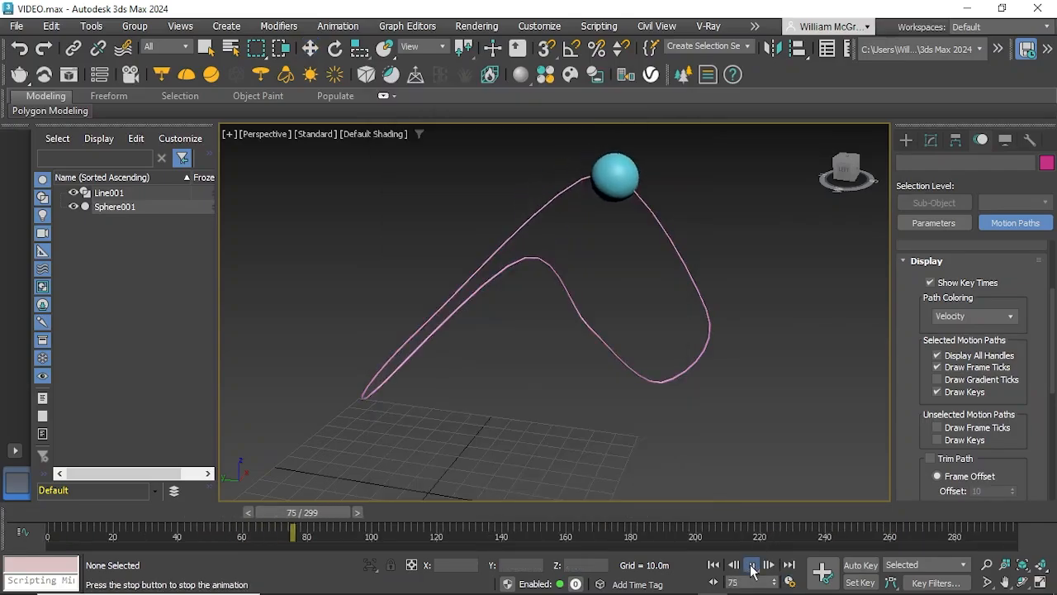